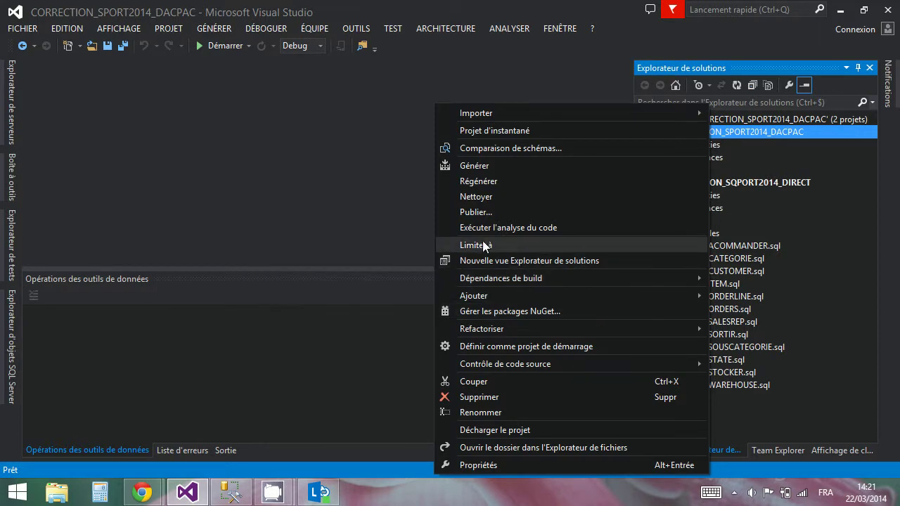
# Step: Open the CORRECTION_SPORT2014_DACPAC project's properties and set its target platform to Windows Azure SQL Database
pyautogui.click(468, 465)
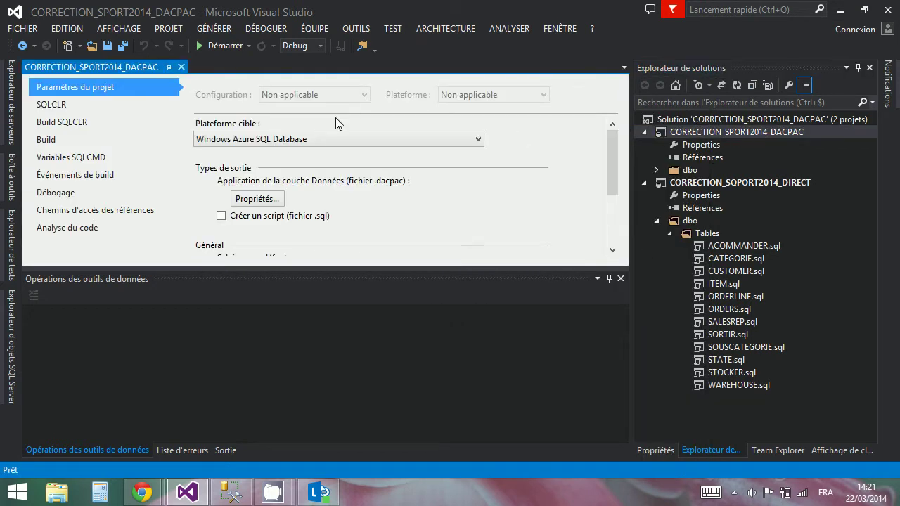
pyautogui.click(244, 141)
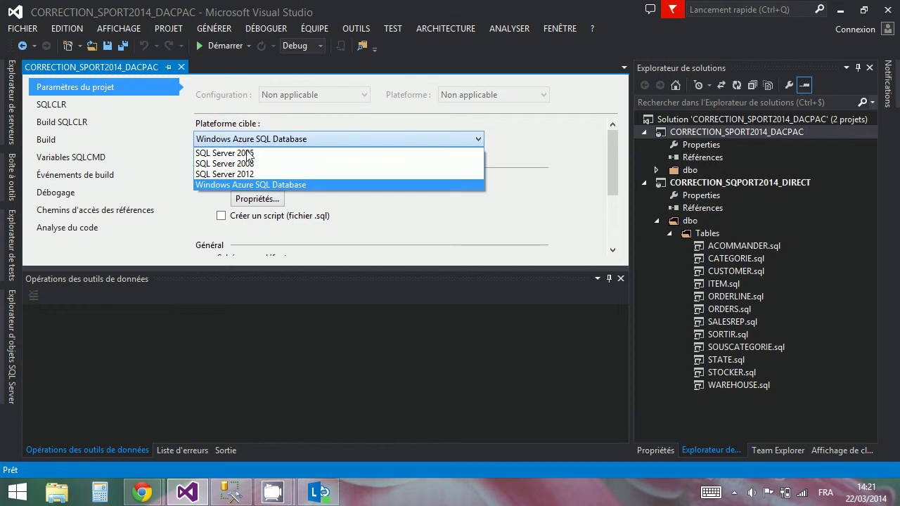
pyautogui.click(250, 174)
pyautogui.click(255, 139)
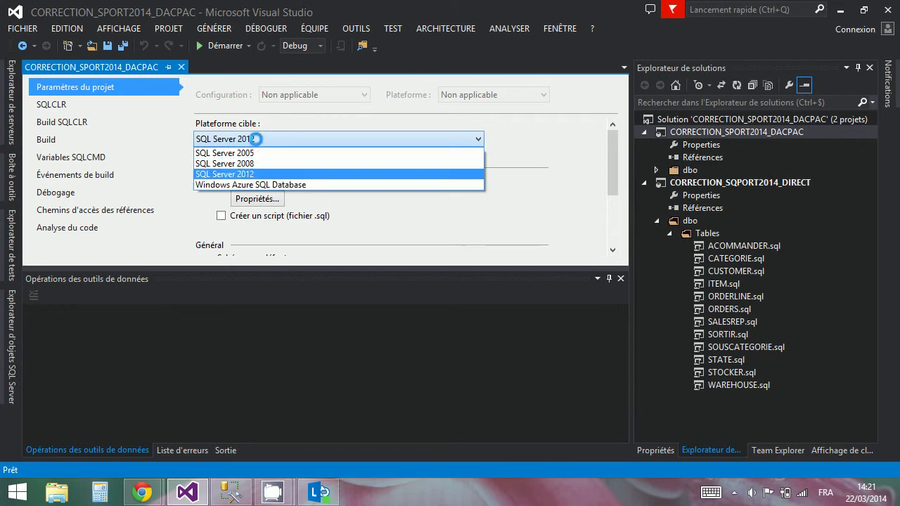
pyautogui.click(255, 139)
pyautogui.click(256, 140)
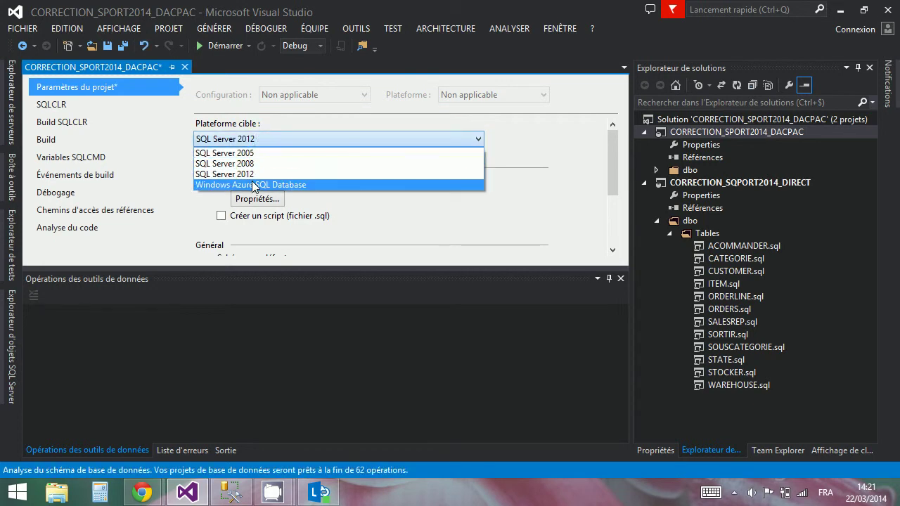
pyautogui.click(255, 185)
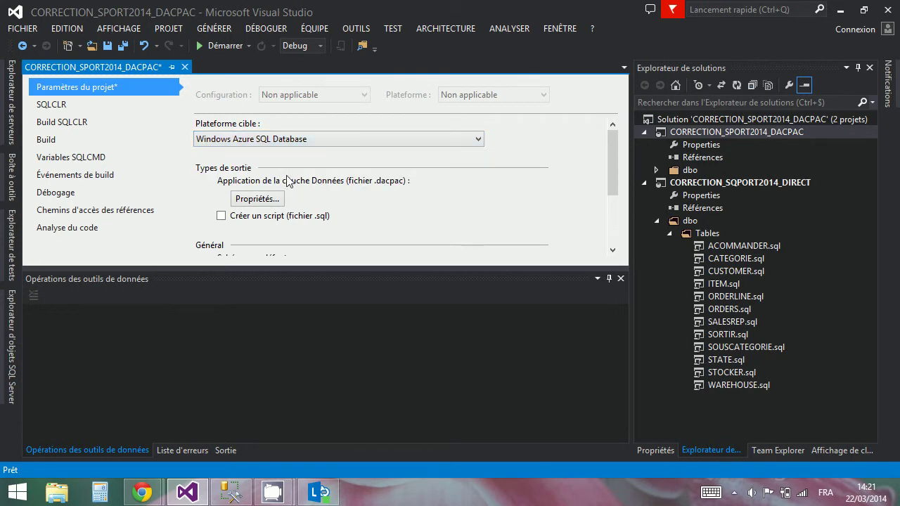
# Step: Start publishing the CORRECTION_SPORT2014_DACPAC project, enter kndm0zny54.database.windows.net as the target connection's server, and check that address in the Azure portal
pyautogui.rightClick(678, 135)
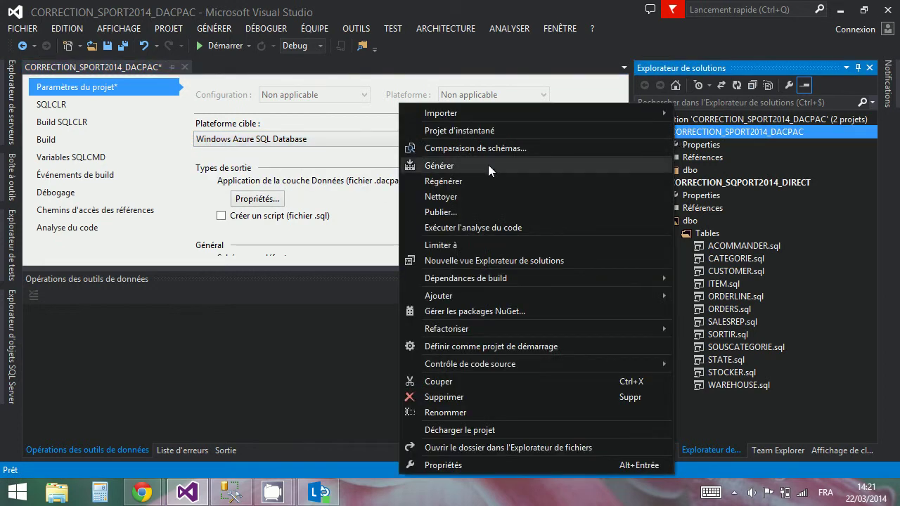
pyautogui.click(462, 213)
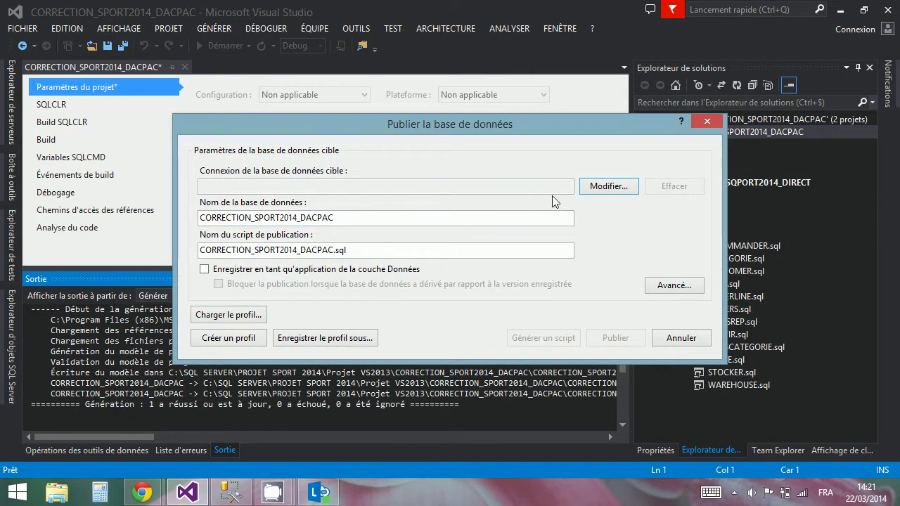
pyautogui.click(627, 187)
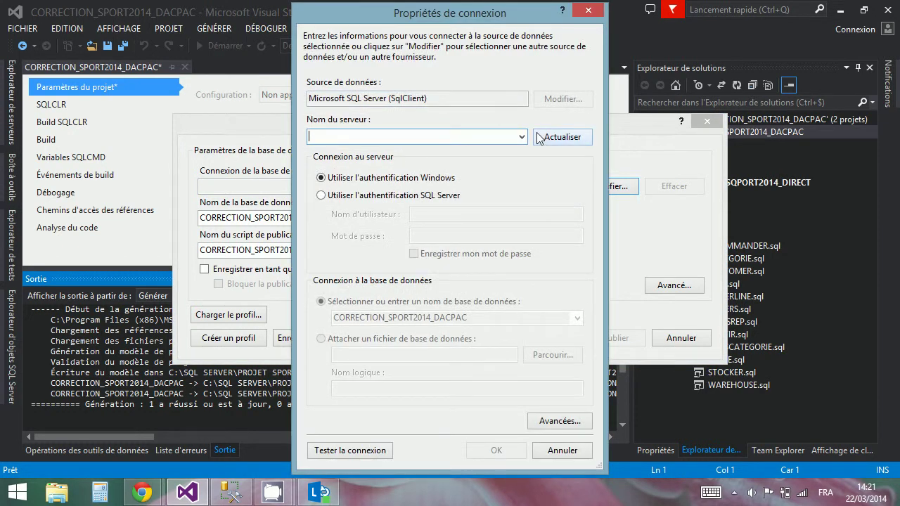
pyautogui.write('kndm0zny54.database.windows.net')
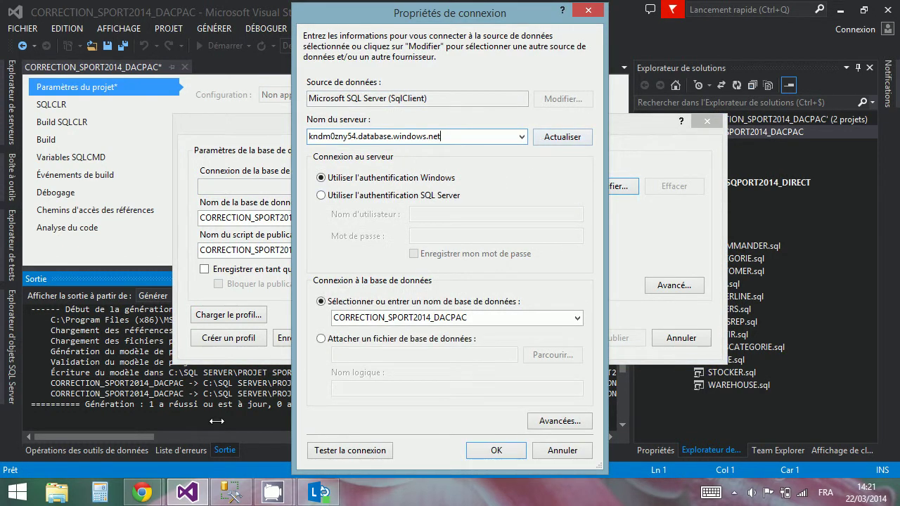
pyautogui.moveTo(142, 492)
pyautogui.click(222, 451)
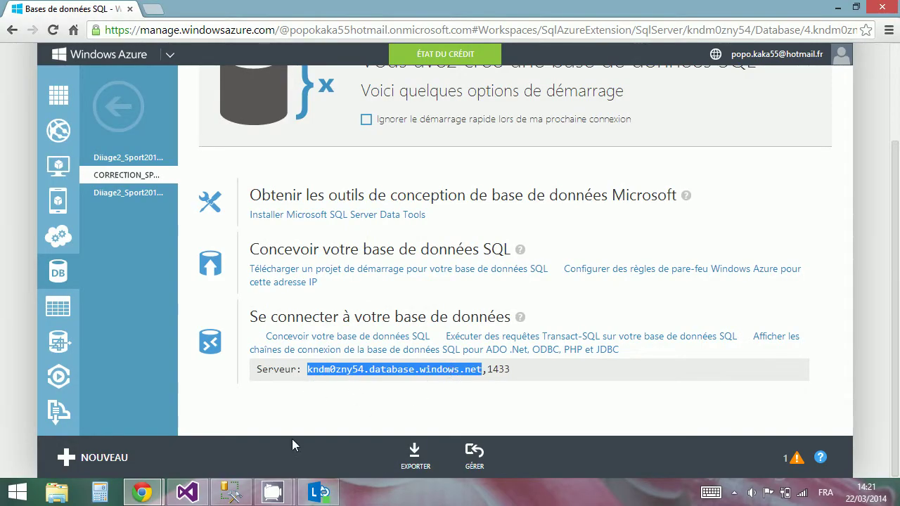
pyautogui.click(190, 495)
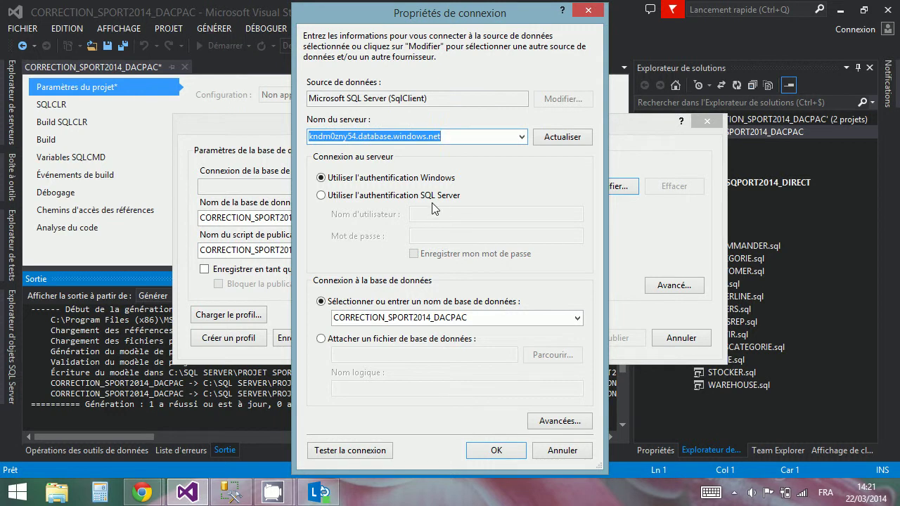
# Step: Choose SQL Server authentication for the connection and enter the login's user name and password
pyautogui.click(431, 197)
pyautogui.click(451, 214)
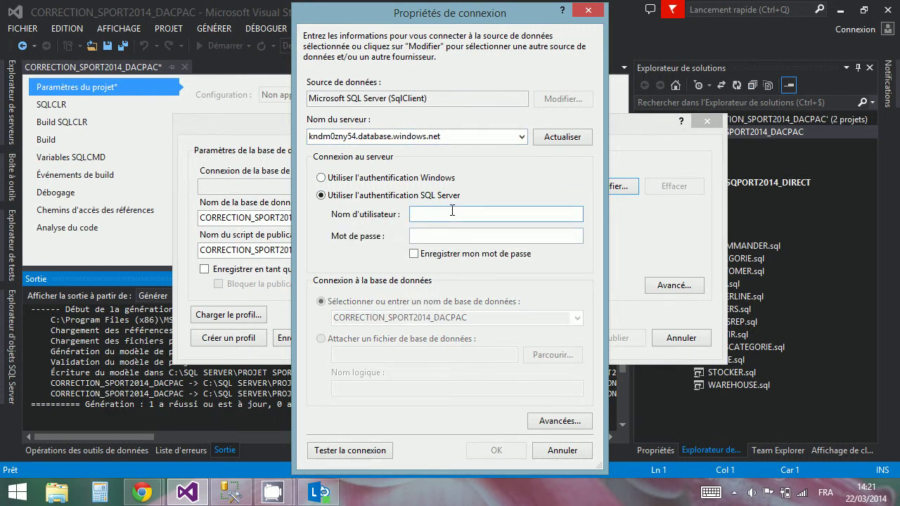
pyautogui.write('wawalf@')
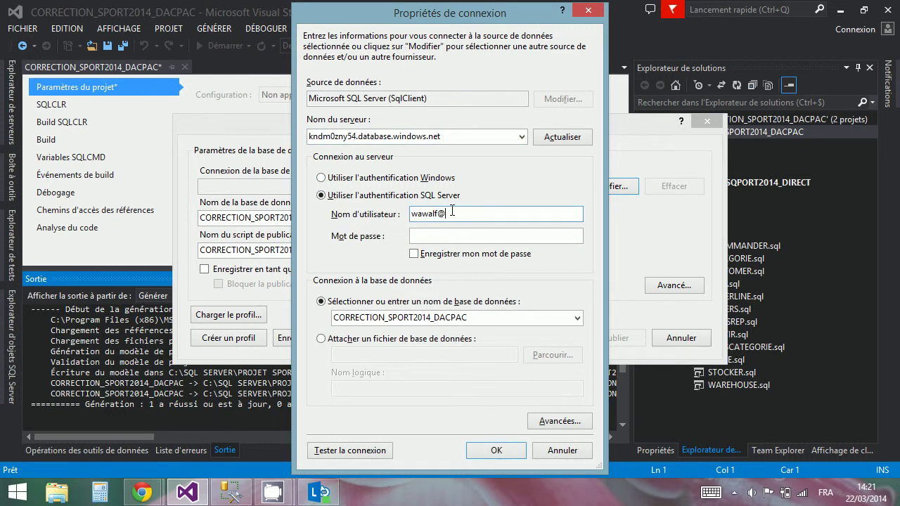
pyautogui.write('kndm0zny54.database.windows.net')
pyautogui.click(455, 235)
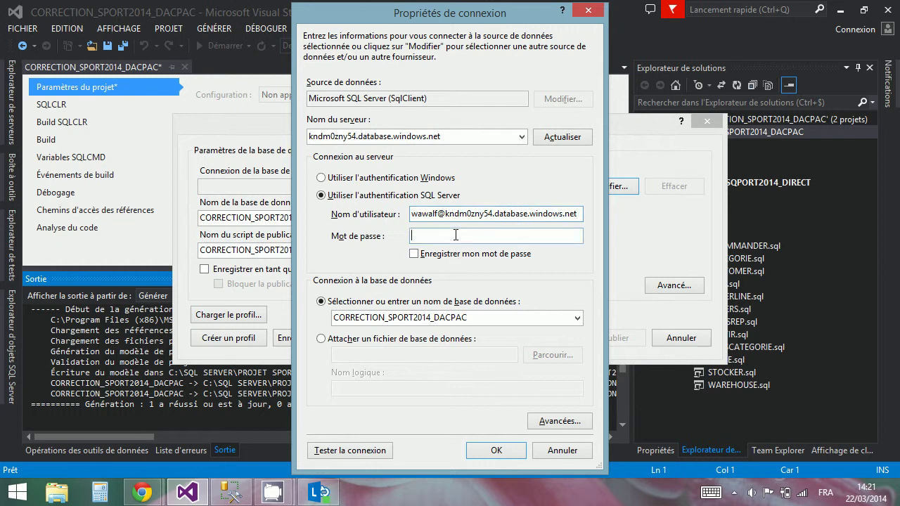
pyautogui.write('●●●●●●')
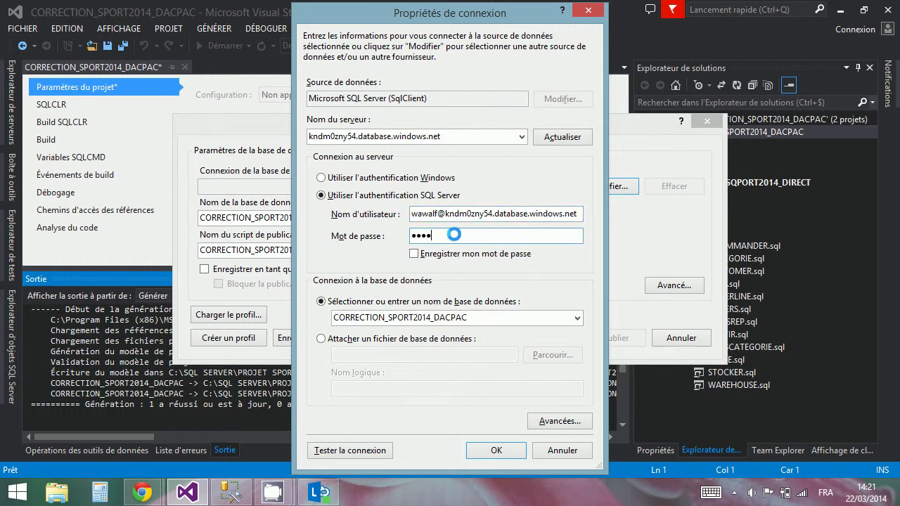
pyautogui.write('●●')
# Step: Select CORRECTION_SPORT2014_WH3_4 as the connection's database and publish the project to it
pyautogui.click(576, 319)
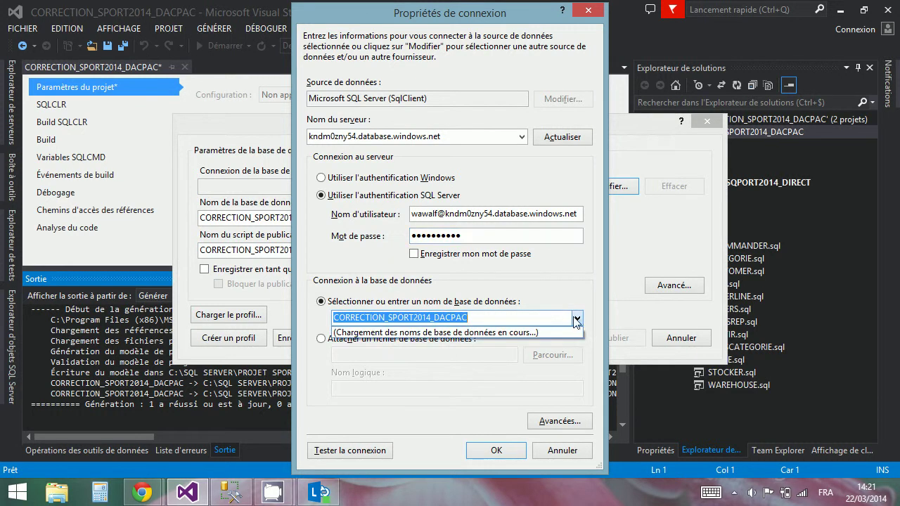
pyautogui.click(517, 332)
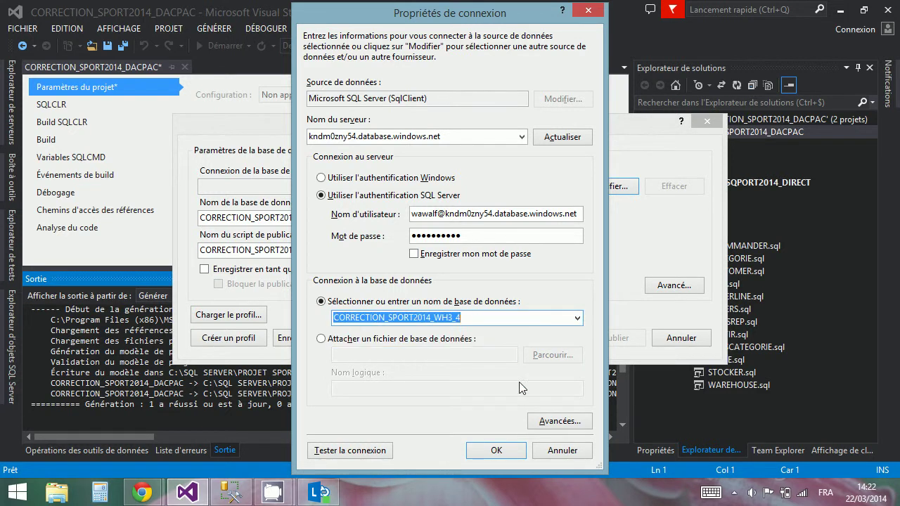
pyautogui.click(505, 452)
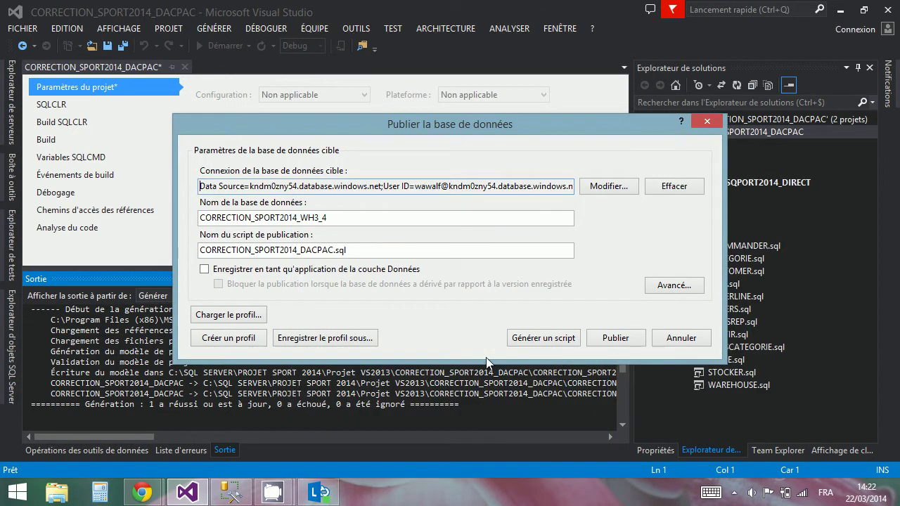
pyautogui.click(615, 338)
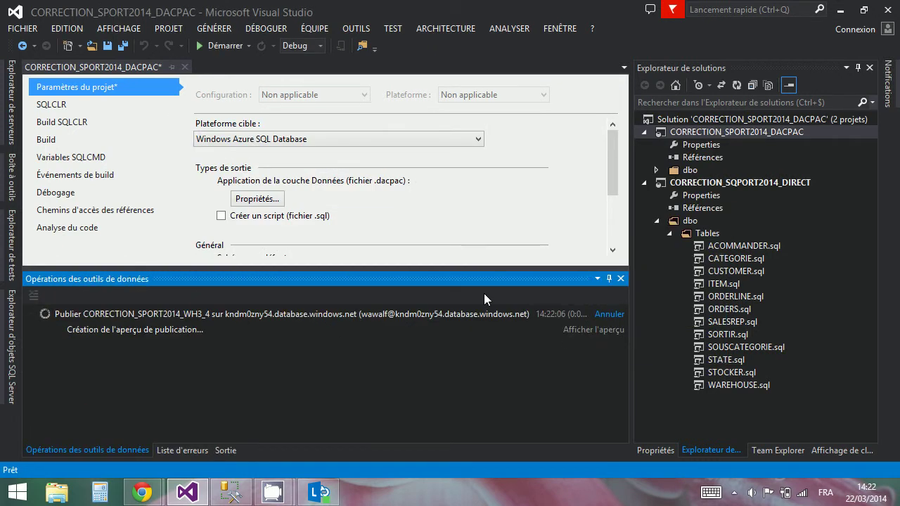
# Step: Collapse the CORRECTION_SQPORT2014_DIRECT project and expand the DACPAC project's dbo folder to view its table scripts
pyautogui.click(646, 182)
pyautogui.doubleClick(675, 172)
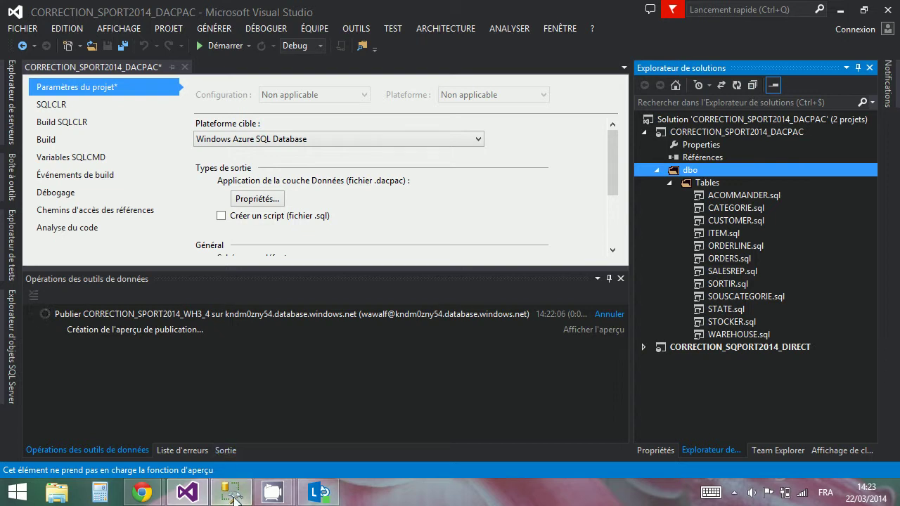
# Step: Switch to SQL Server Management Studio, collapse Diiage2_Sport2014WH5 and refresh the list of linked servers
pyautogui.click(231, 492)
pyautogui.click(9, 110)
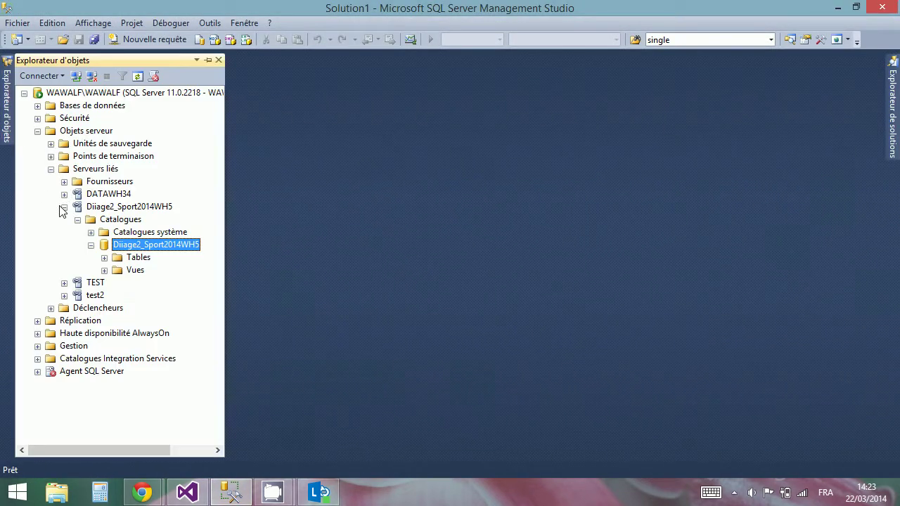
pyautogui.click(64, 207)
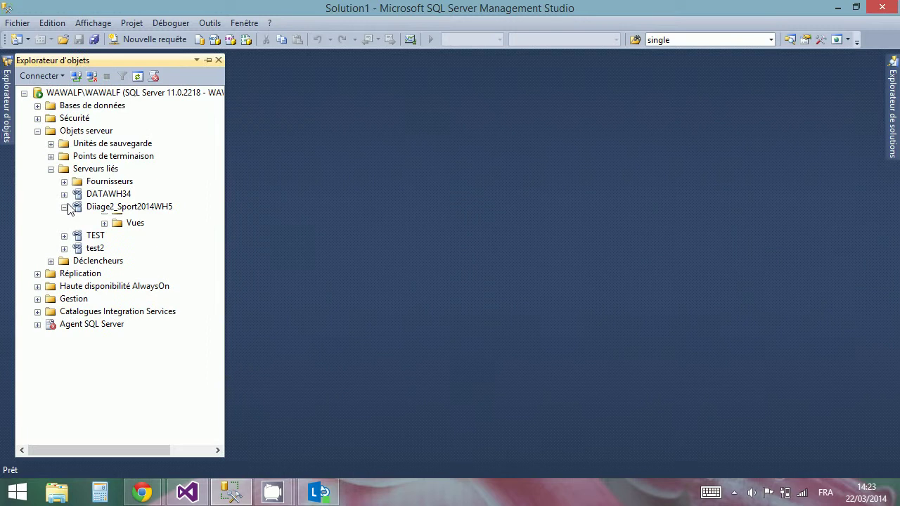
pyautogui.rightClick(87, 171)
pyautogui.click(112, 238)
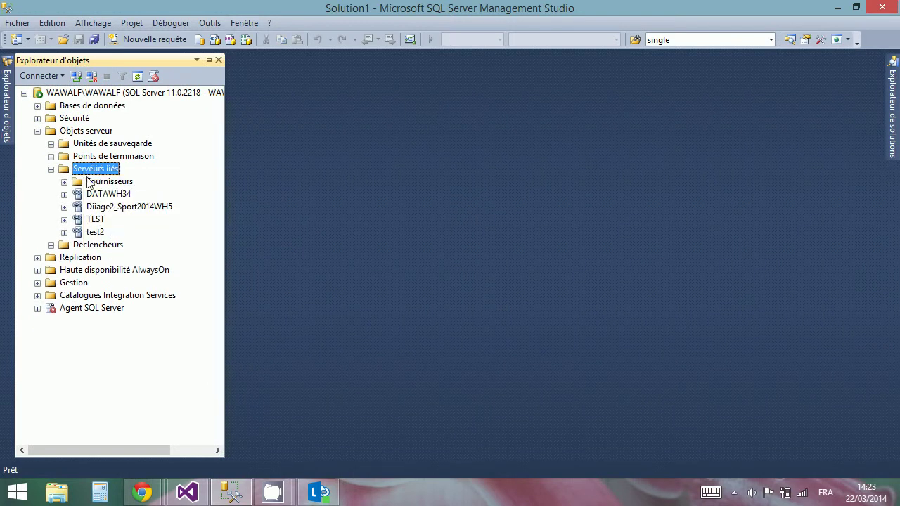
pyautogui.rightClick(92, 170)
pyautogui.click(117, 236)
# Step: Expand the catalogs of the Diiage2_Sport2014WH5 linked server and examine the database listed there
pyautogui.doubleClick(99, 208)
pyautogui.doubleClick(106, 221)
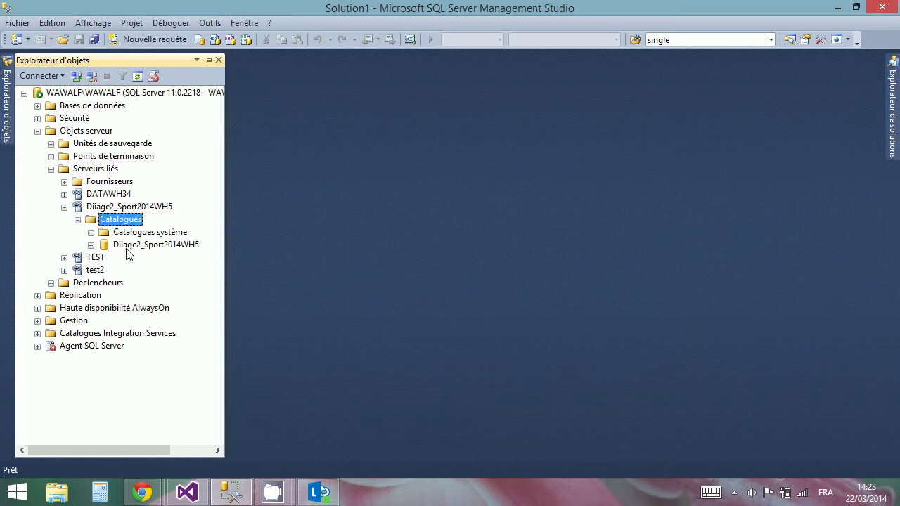
pyautogui.click(132, 246)
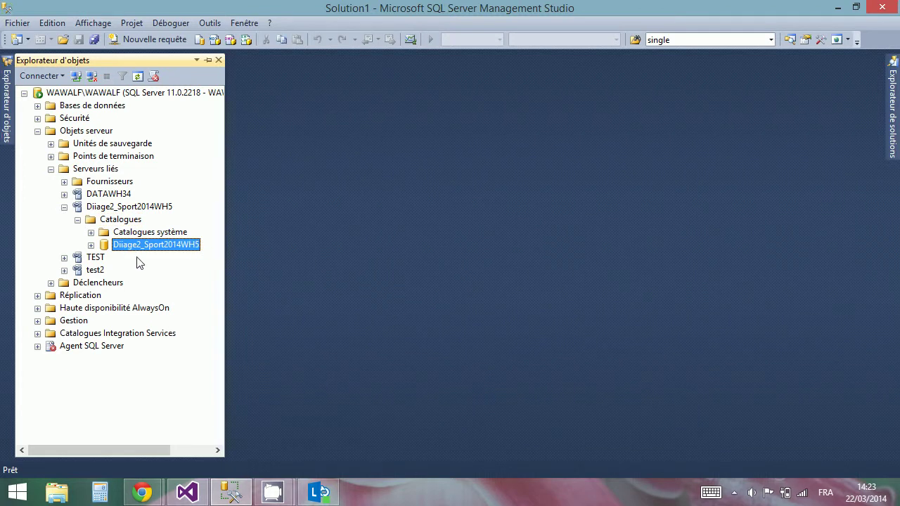
pyautogui.rightClick(114, 207)
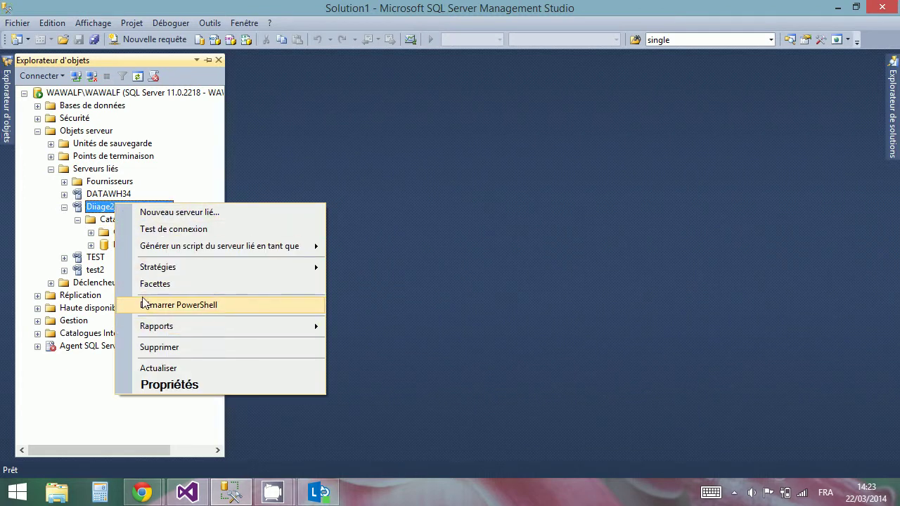
pyautogui.click(105, 206)
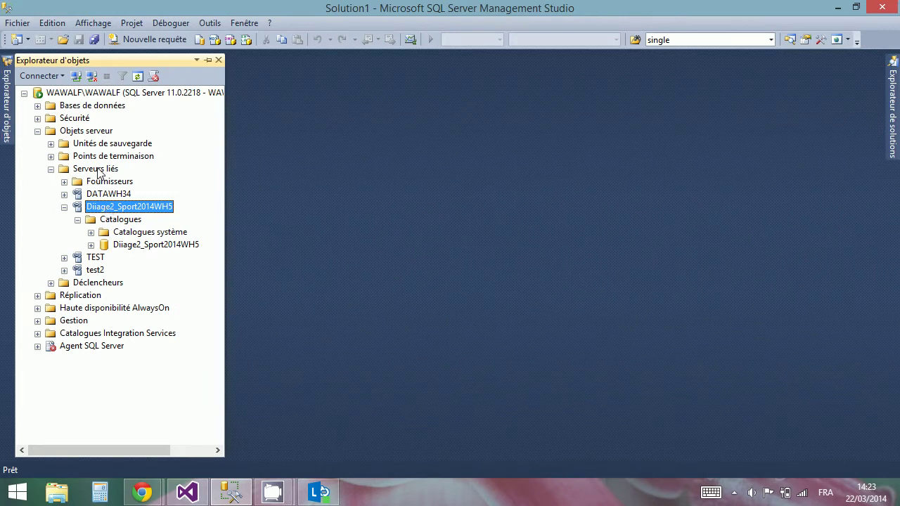
# Step: Start a new linked server and look up the database server's address in the Azure portal
pyautogui.rightClick(98, 170)
pyautogui.click(126, 182)
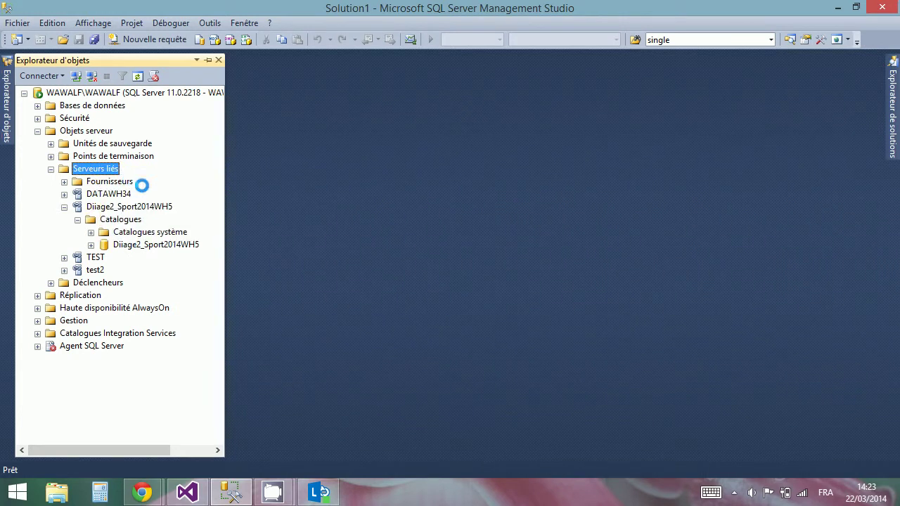
pyautogui.moveTo(142, 492)
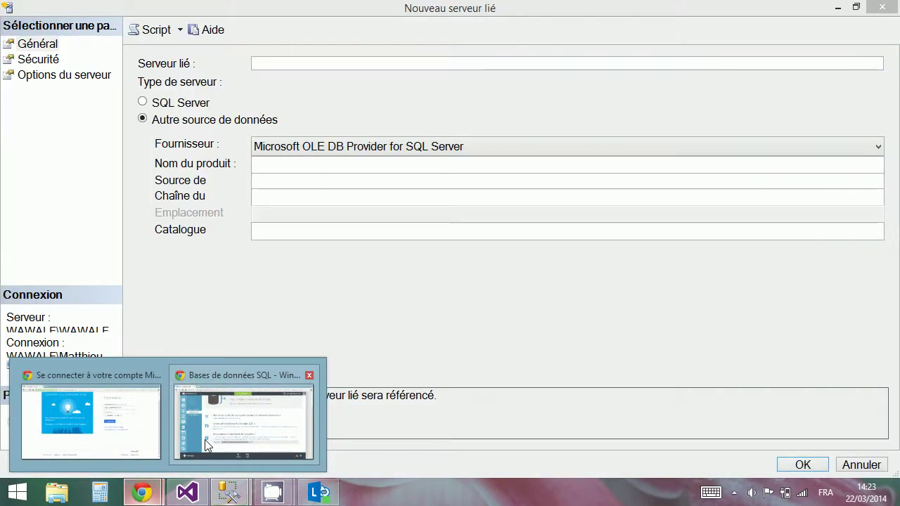
pyautogui.click(205, 439)
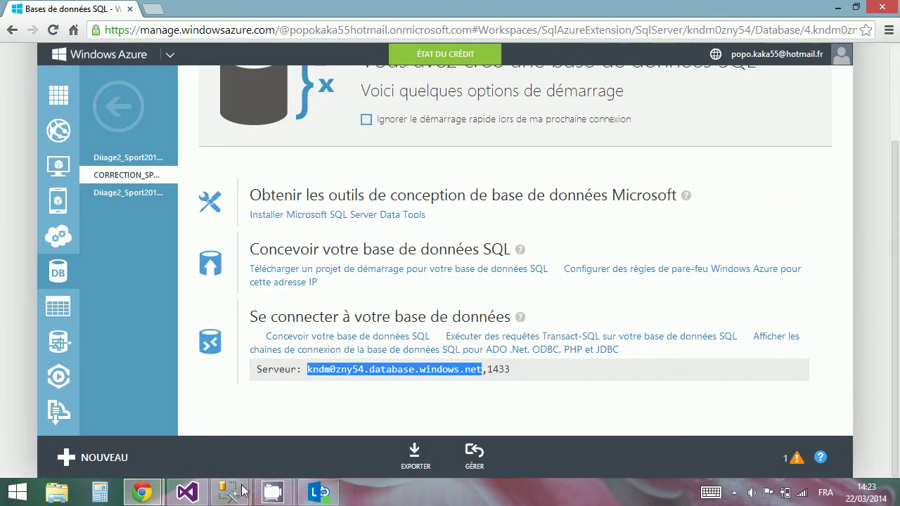
pyautogui.moveTo(231, 492)
pyautogui.click(273, 439)
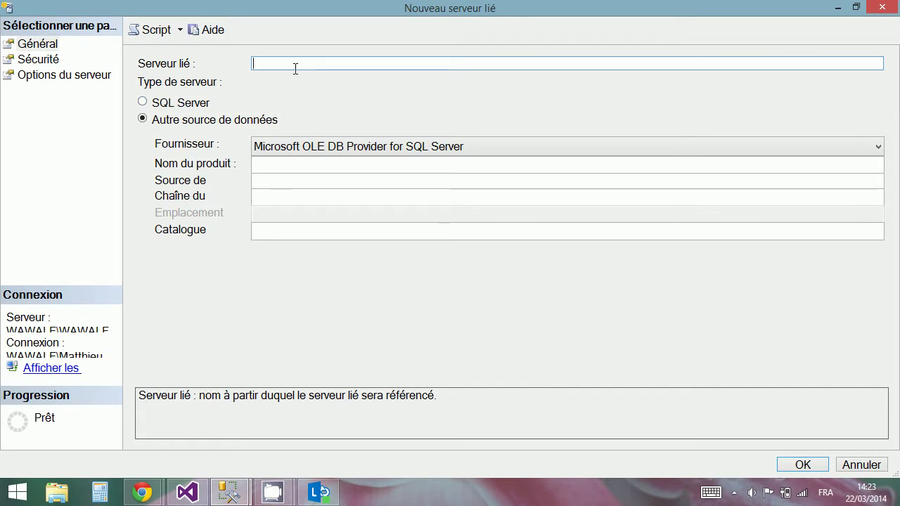
# Step: Name the linked server CORRECECYTION_WH34 and set its data source to kndm0zny54.database.windows.net
pyautogui.write('CORRECE')
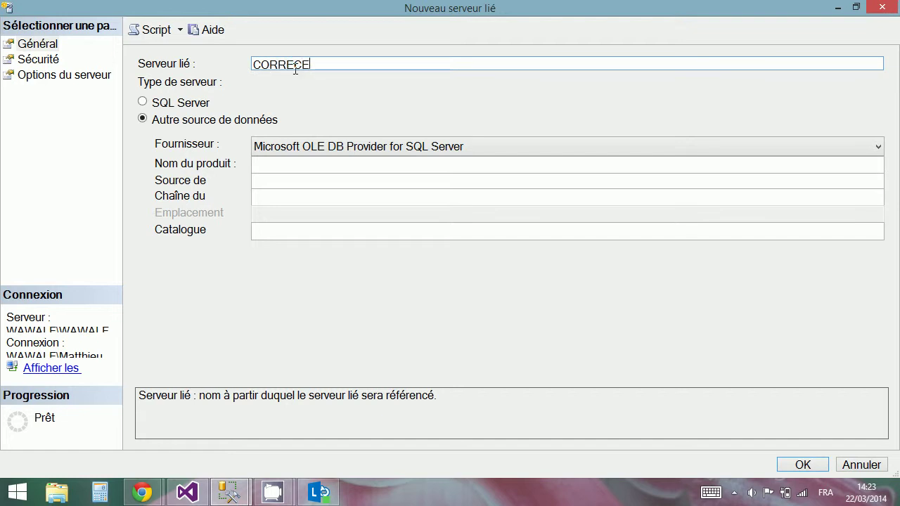
pyautogui.write('CYTION WH"')
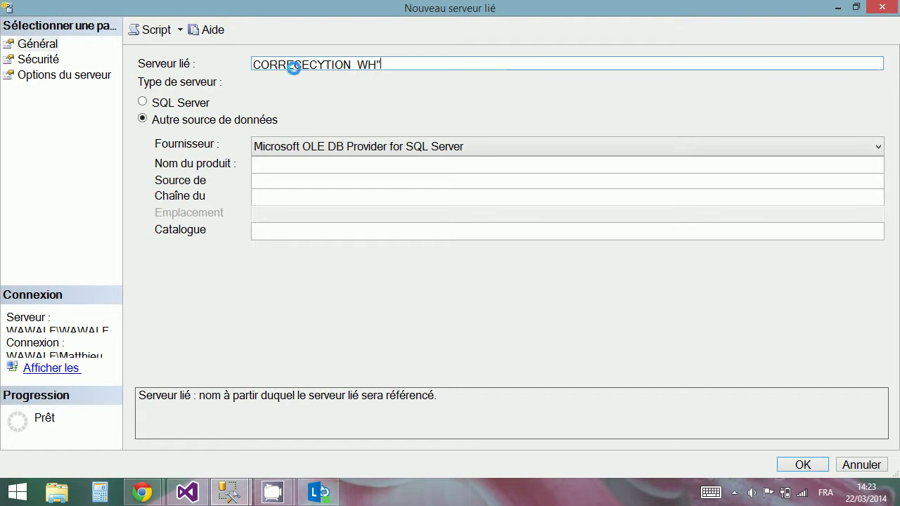
pyautogui.write('34')
pyautogui.click(303, 182)
pyautogui.write('kndm0zny54.database.windows.net')
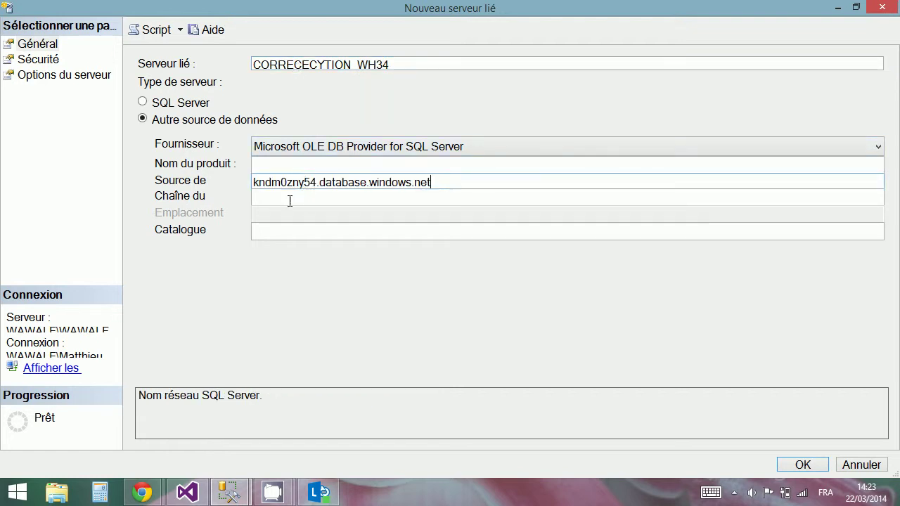
# Step: Copy the database name correction_sport2014_wh3_4 from the Azure portal and paste it as the linked server's catalog
pyautogui.click(285, 232)
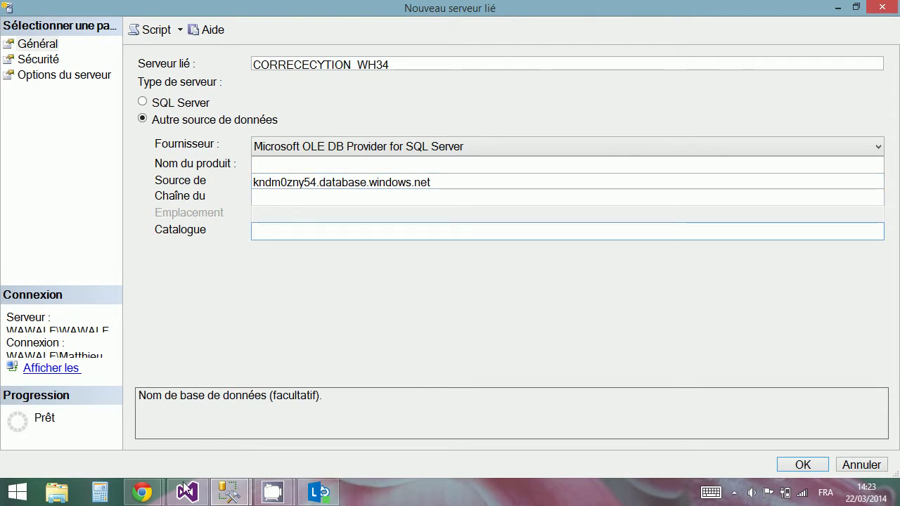
pyautogui.click(142, 492)
pyautogui.scroll(2, 239, 84)
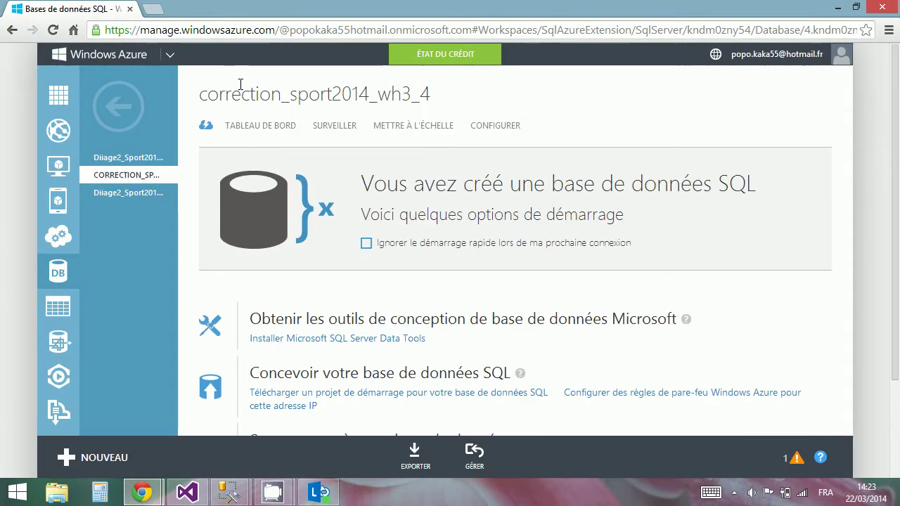
pyautogui.moveTo(199, 94); pyautogui.dragTo(436, 95)
pyautogui.hotkey('ctrl', 'c')
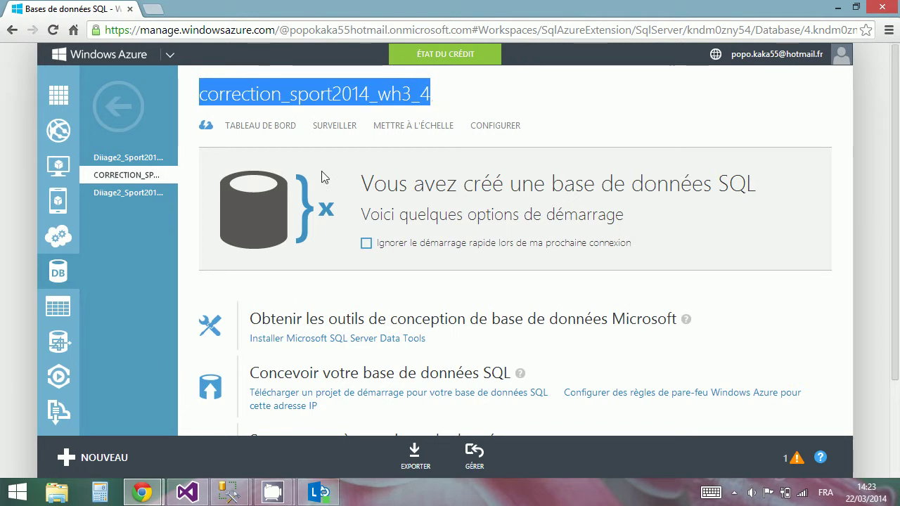
pyautogui.click(222, 496)
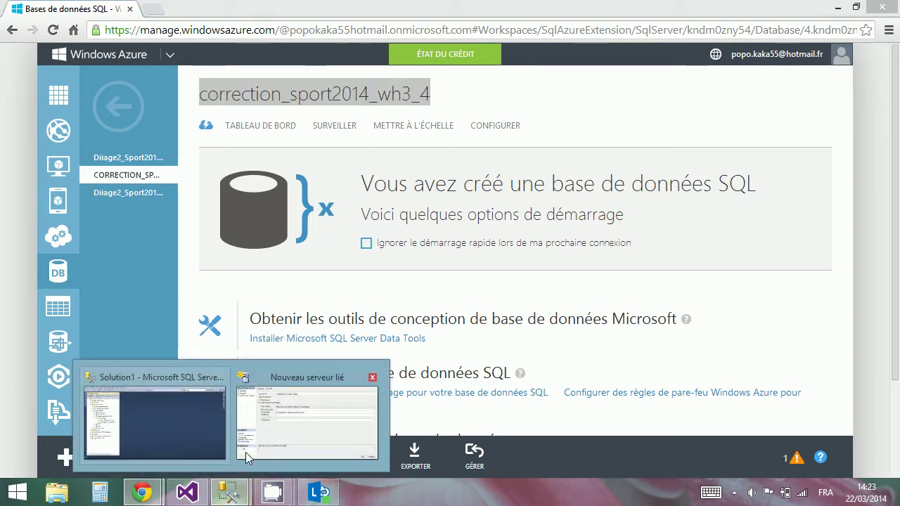
pyautogui.click(275, 379)
pyautogui.hotkey('ctrl', 'v')
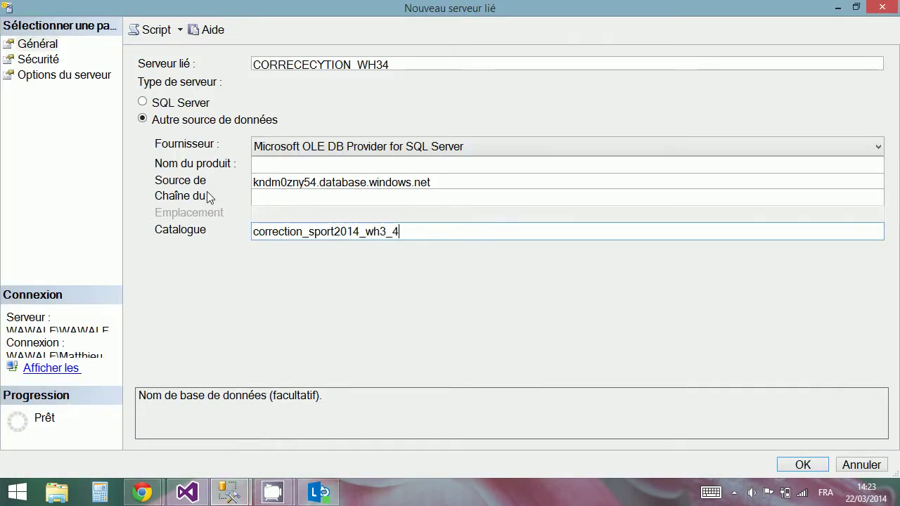
# Step: Have connections made using a specified security context and enter the remote login's user name followed by @
pyautogui.click(39, 60)
pyautogui.click(190, 391)
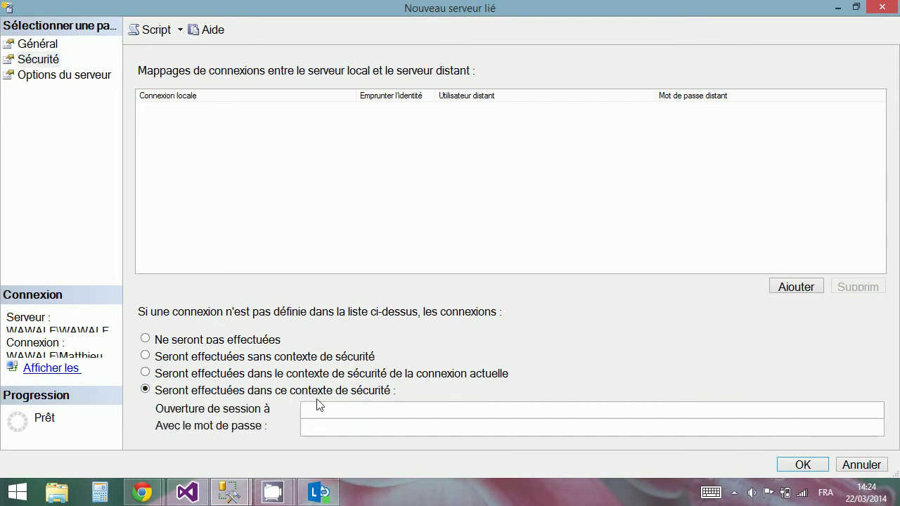
pyautogui.click(325, 409)
pyautogui.write('wawalfg')
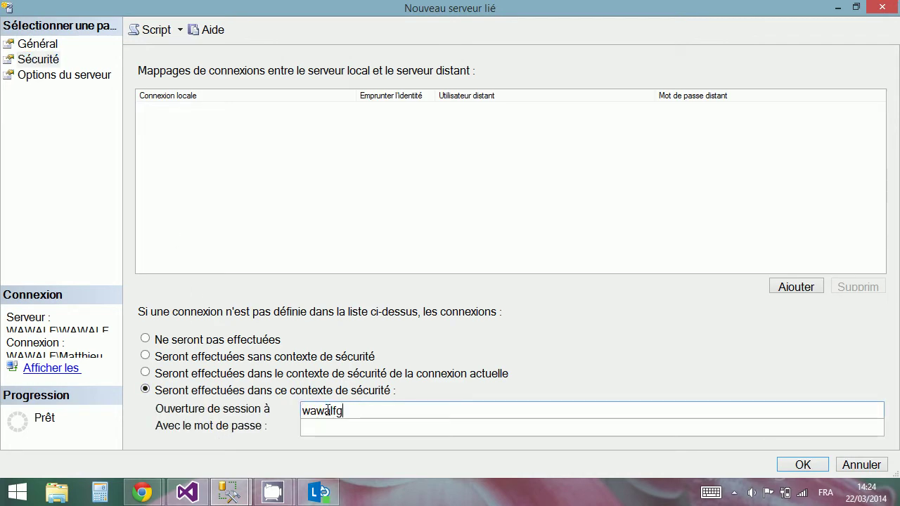
pyautogui.press('BackSpace')
pyautogui.write('f@')
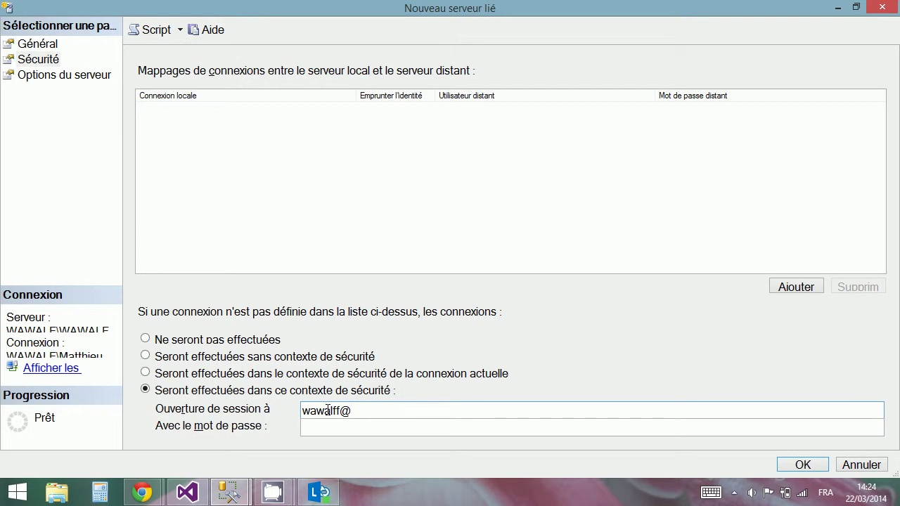
pyautogui.press('BackSpace')
pyautogui.press('BackSpace')
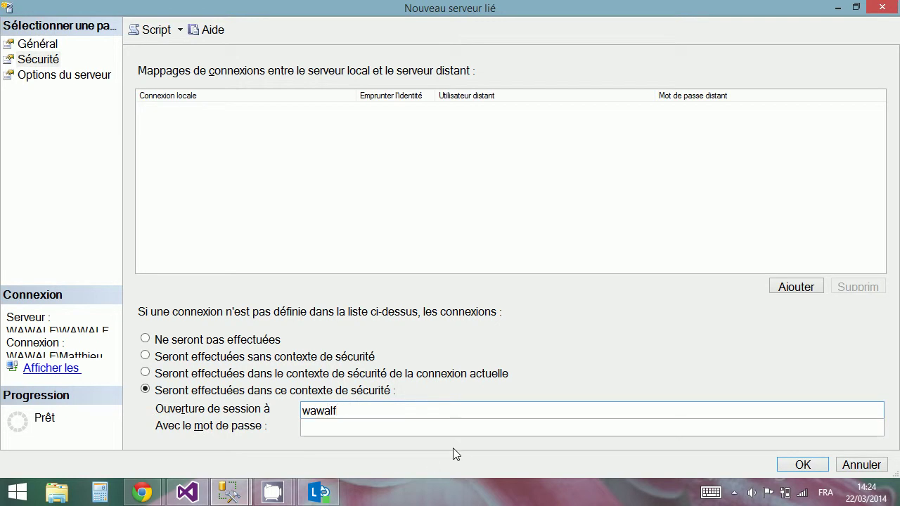
pyautogui.write('@')
# Step: Switch to the Azure portal and copy the database server's address, kndm0zny54.database.windows.net, without the port number
pyautogui.click(145, 492)
pyautogui.click(136, 434)
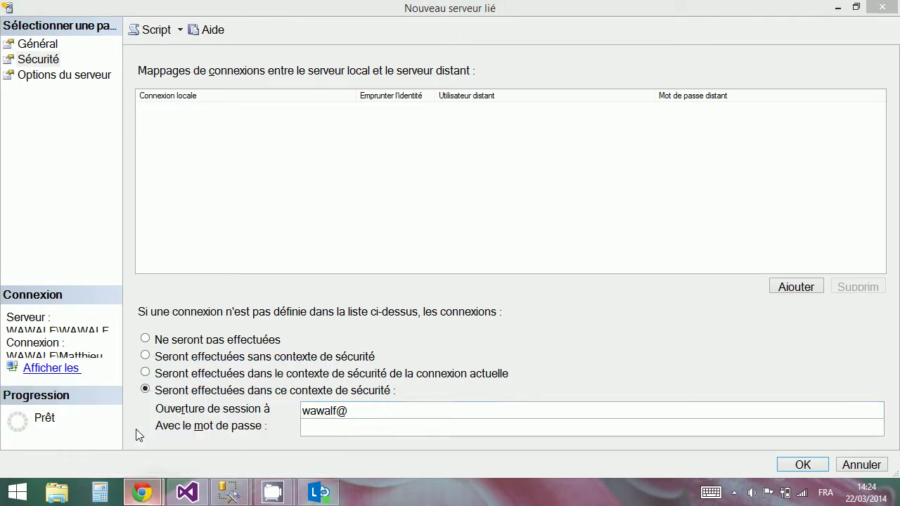
pyautogui.moveTo(171, 490)
pyautogui.click(220, 450)
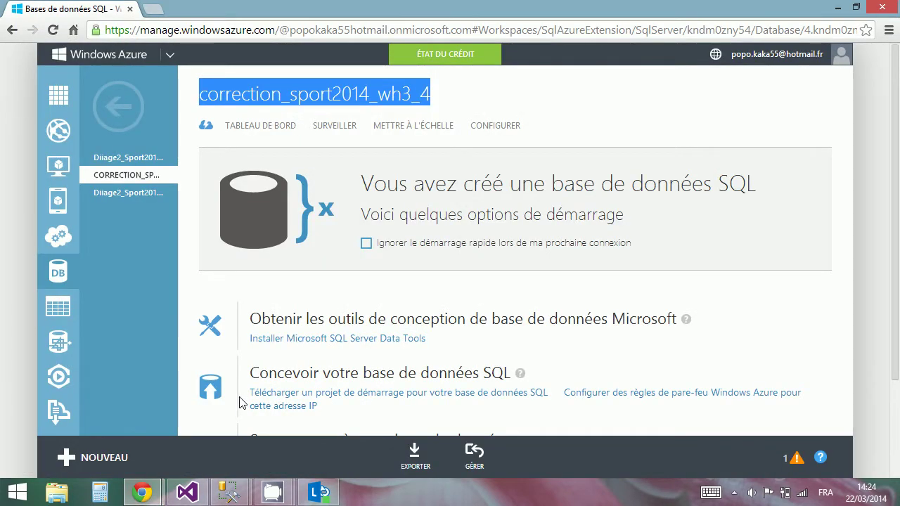
pyautogui.scroll(-2, 270, 419)
pyautogui.moveTo(311, 370); pyautogui.dragTo(370, 370)
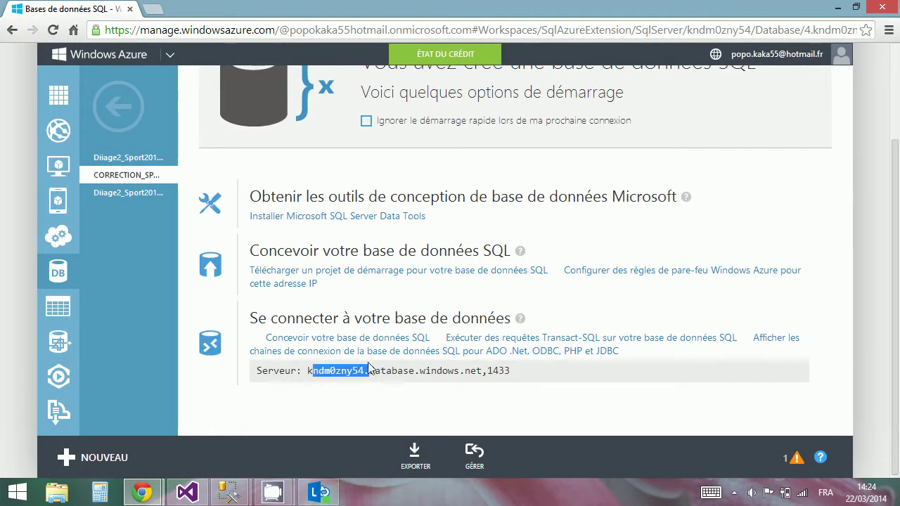
pyautogui.moveTo(308, 370); pyautogui.dragTo(482, 372)
pyautogui.hotkey('ctrl', 'c')
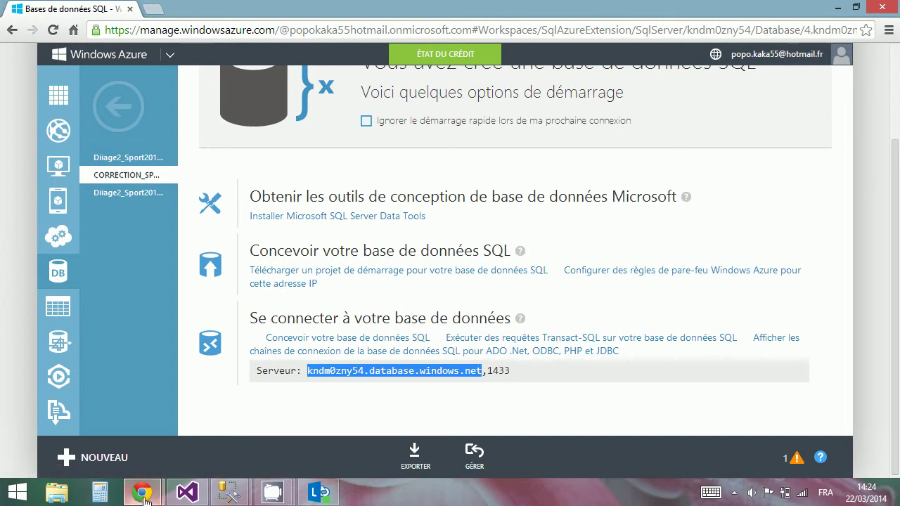
pyautogui.moveTo(143, 492)
pyautogui.click(94, 422)
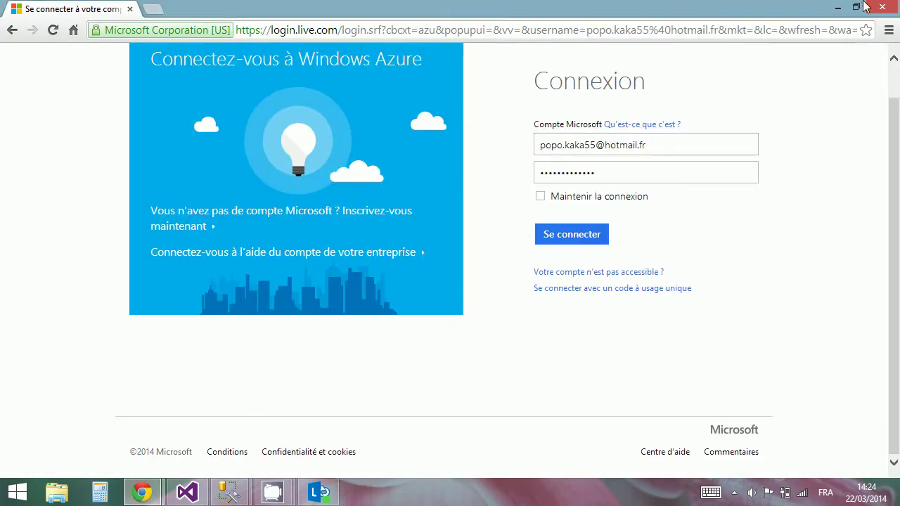
pyautogui.click(838, 7)
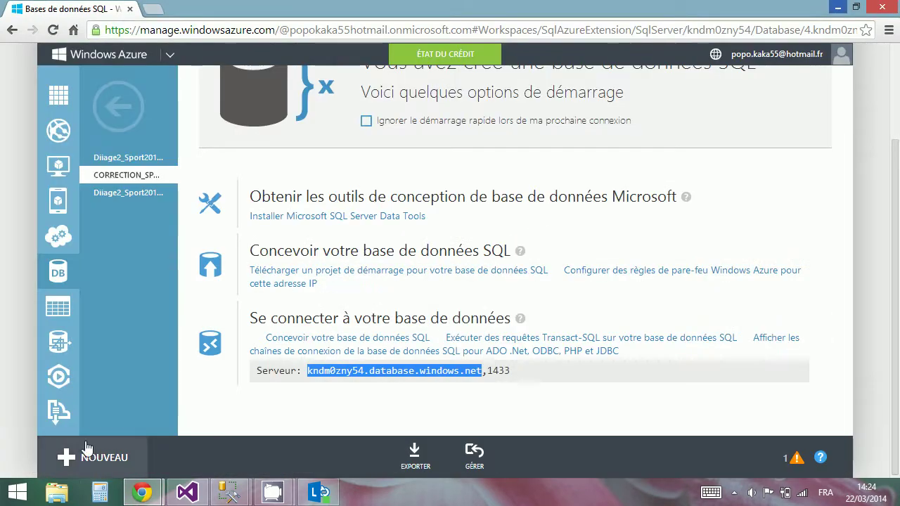
pyautogui.click(187, 493)
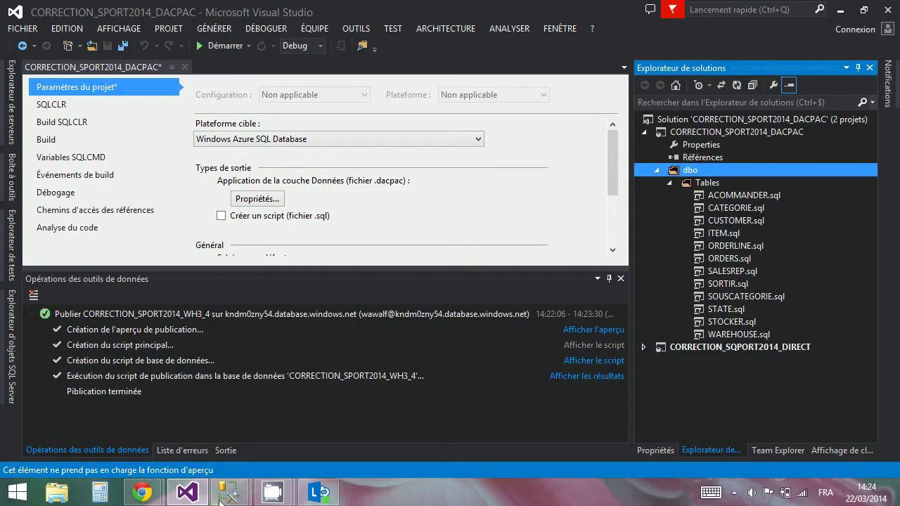
# Step: Return to the new linked server dialog, append the copied server address to the remote login and enter the login's password
pyautogui.moveTo(229, 492)
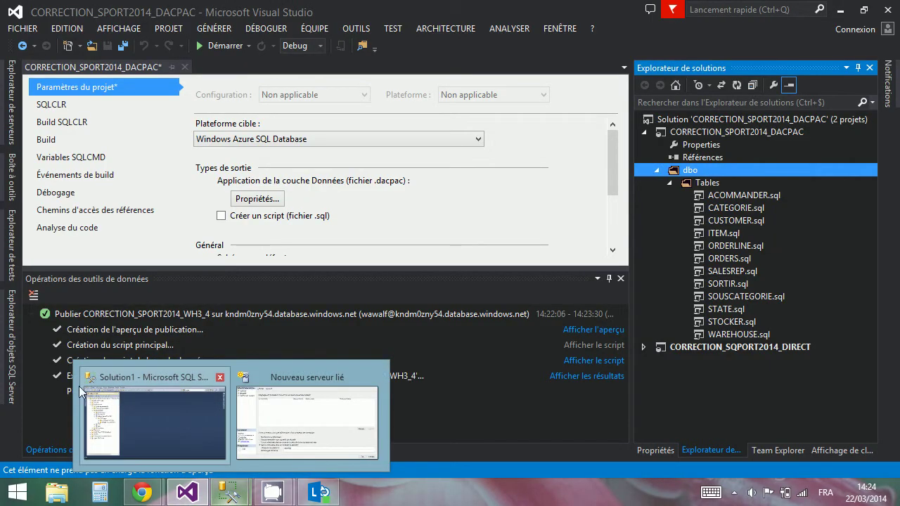
pyautogui.click(260, 427)
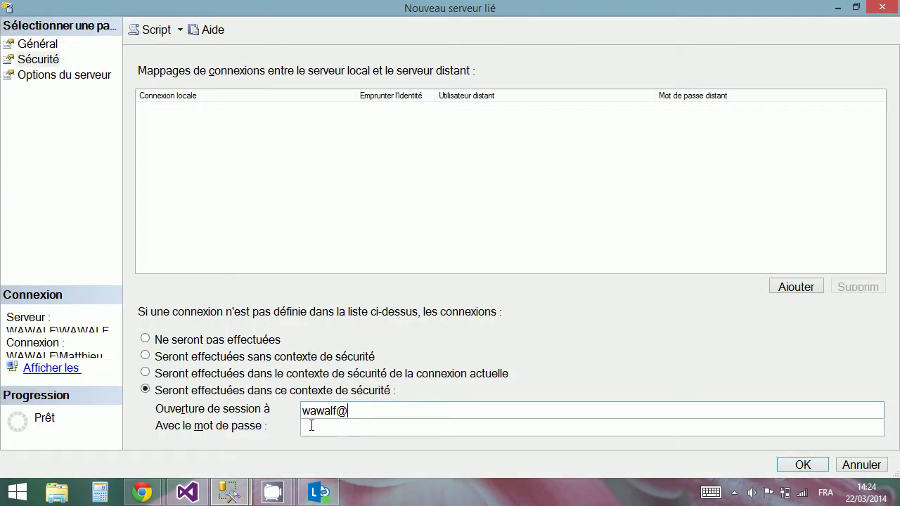
pyautogui.hotkey('ctrl', 'v')
pyautogui.click(358, 435)
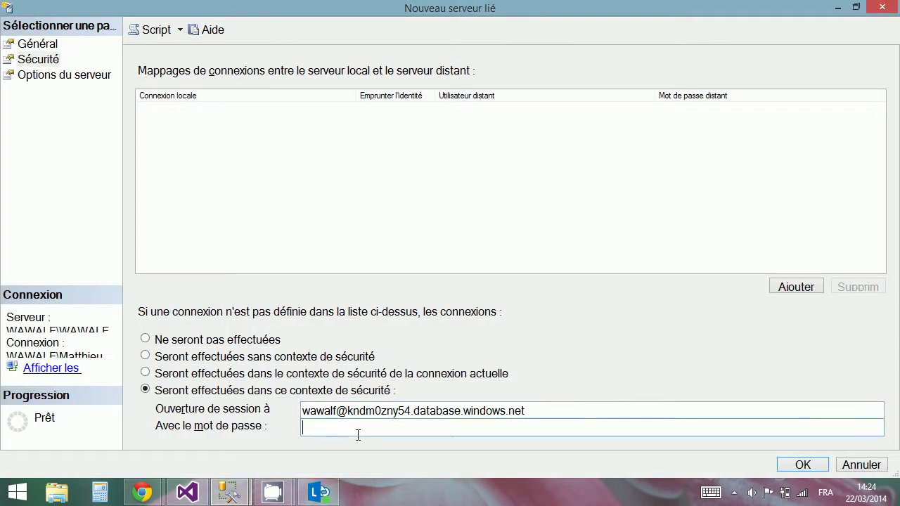
pyautogui.write('**********')
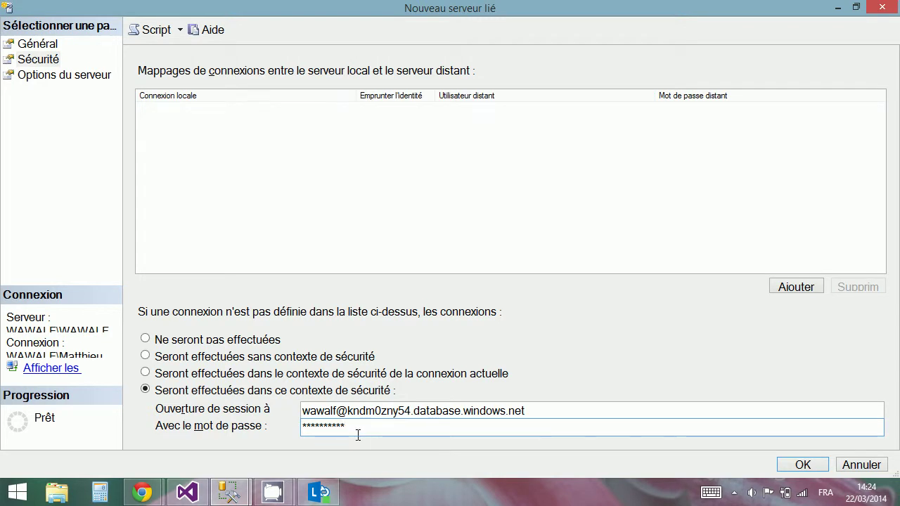
# Step: Set the collation name to French_100_CI_AI in the linked server's options and create the linked server
pyautogui.click(52, 76)
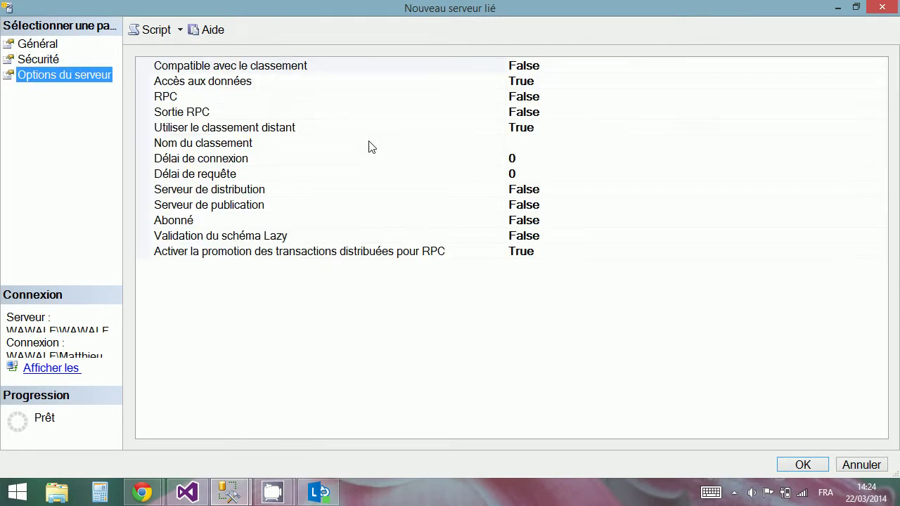
pyautogui.click(621, 141)
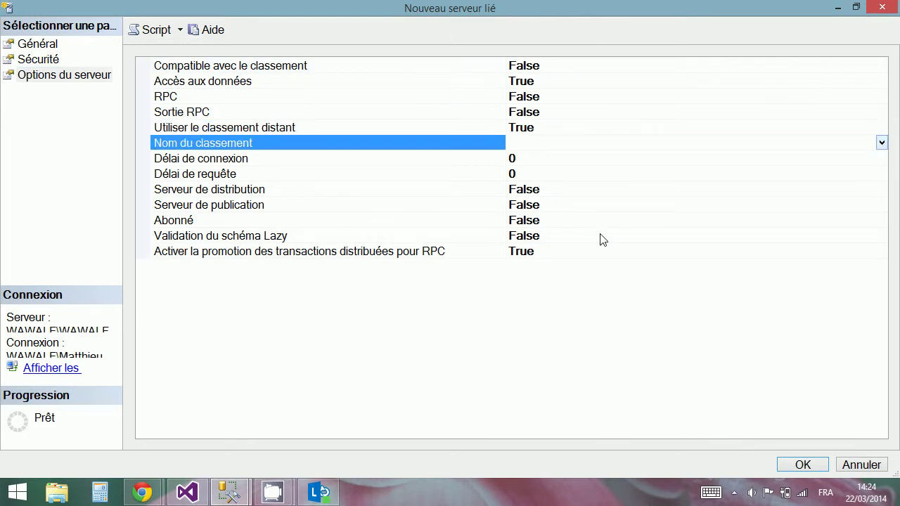
pyautogui.press('F4')
pyautogui.press('f')
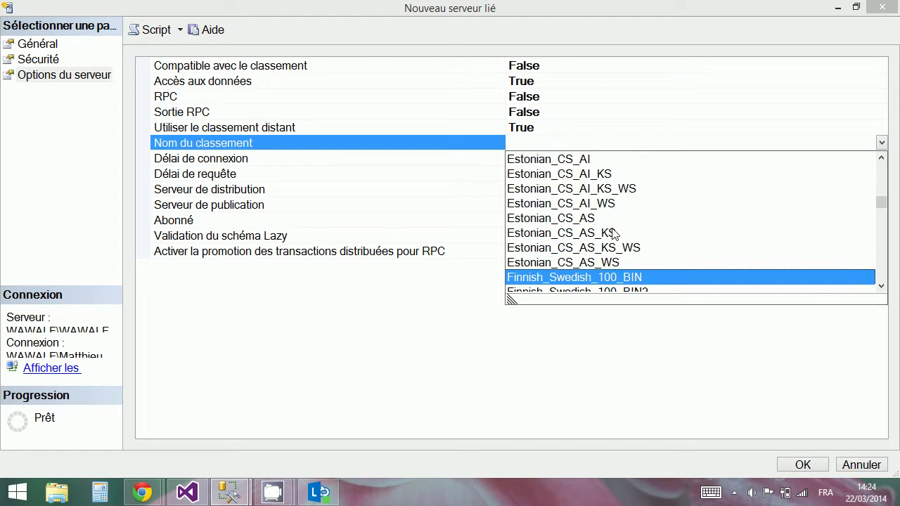
pyautogui.scroll(-9, 612, 232)
pyautogui.scroll(-14, 612, 235)
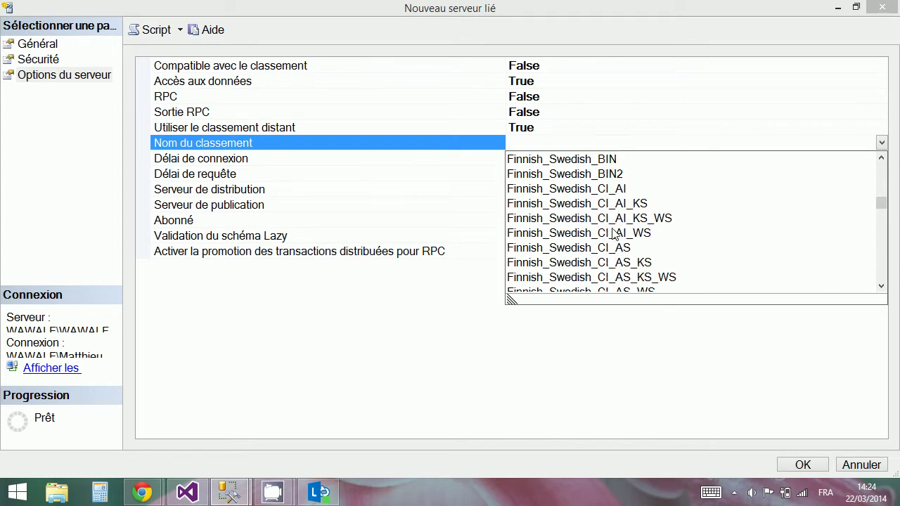
pyautogui.scroll(-3, 612, 235)
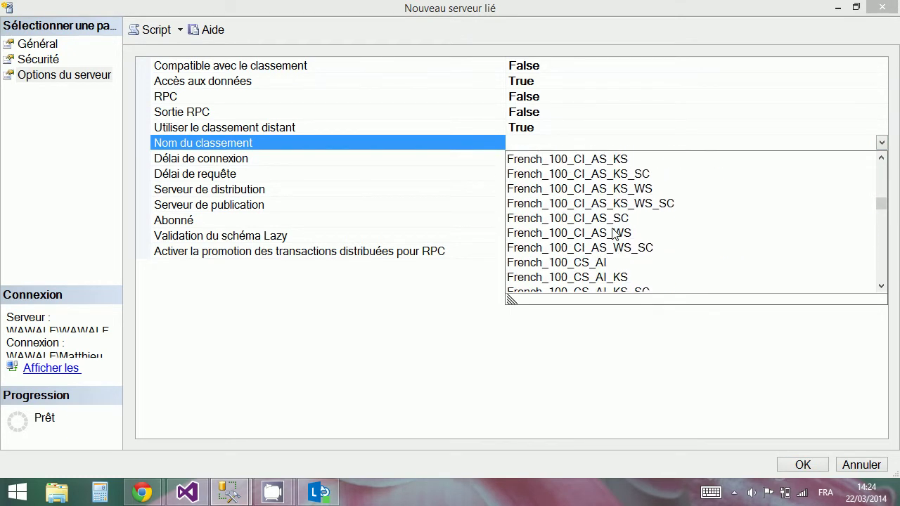
pyautogui.scroll(3, 598, 211)
pyautogui.scroll(2, 594, 184)
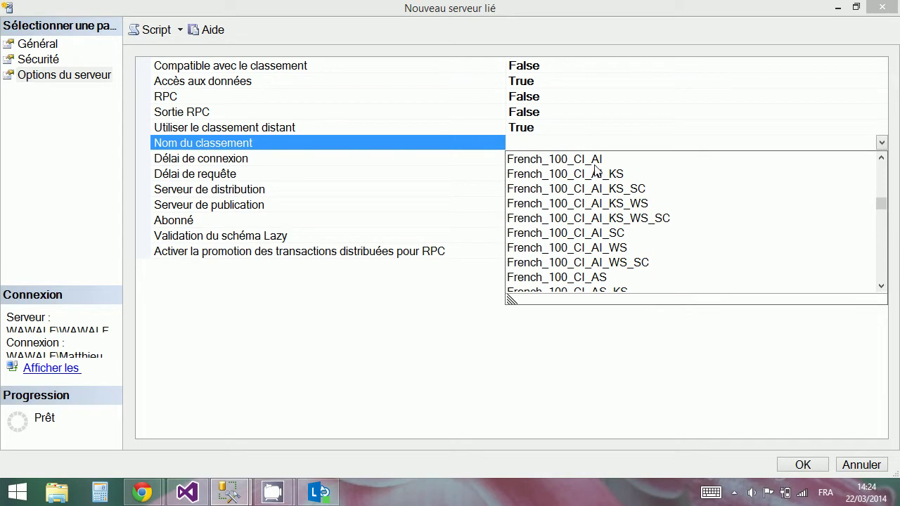
pyautogui.click(595, 160)
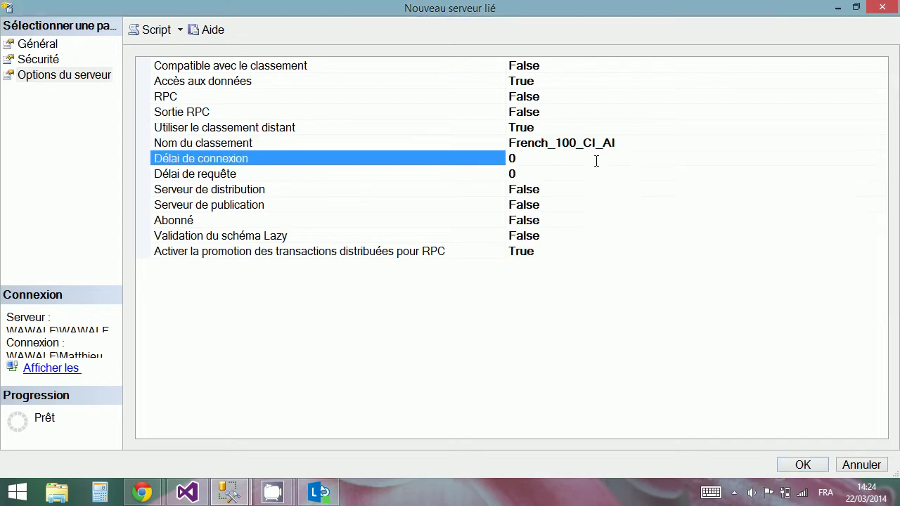
pyautogui.click(815, 467)
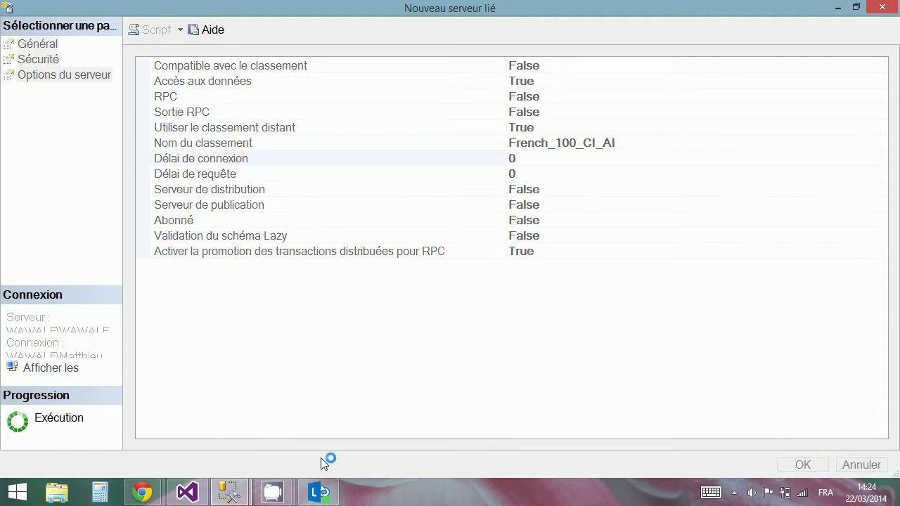
# Step: Switch back to SQL Server Management Studio and check the list of linked servers
pyautogui.click(187, 492)
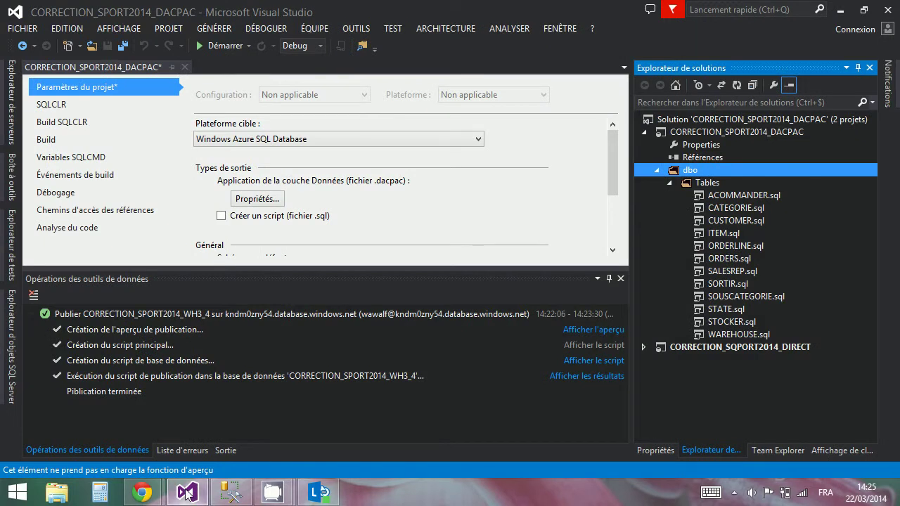
pyautogui.click(142, 492)
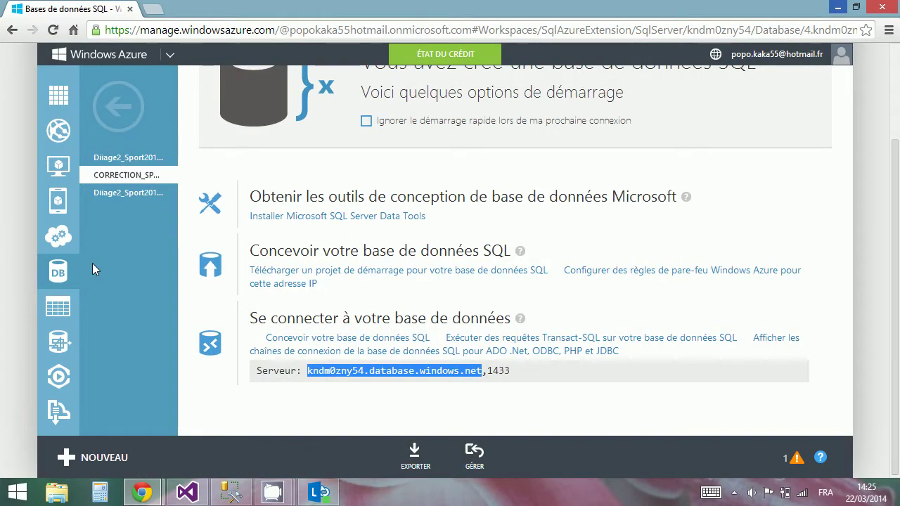
pyautogui.click(187, 492)
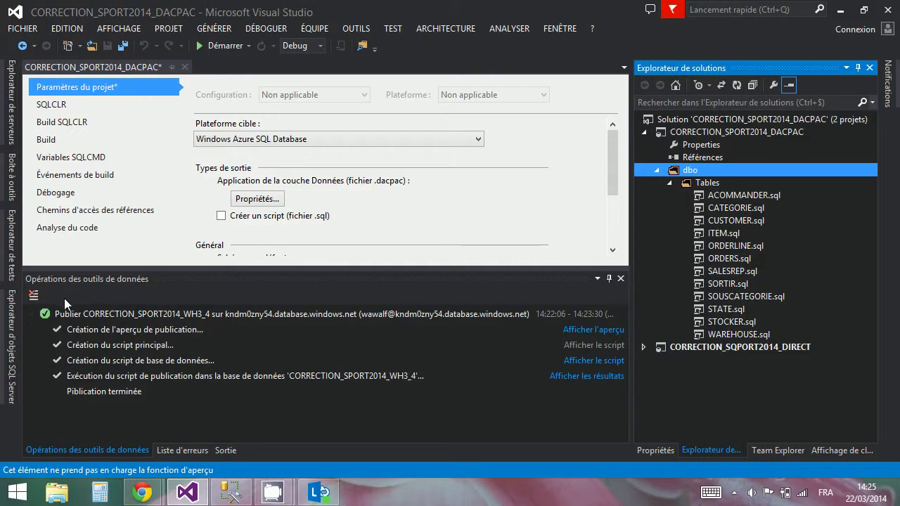
pyautogui.click(231, 492)
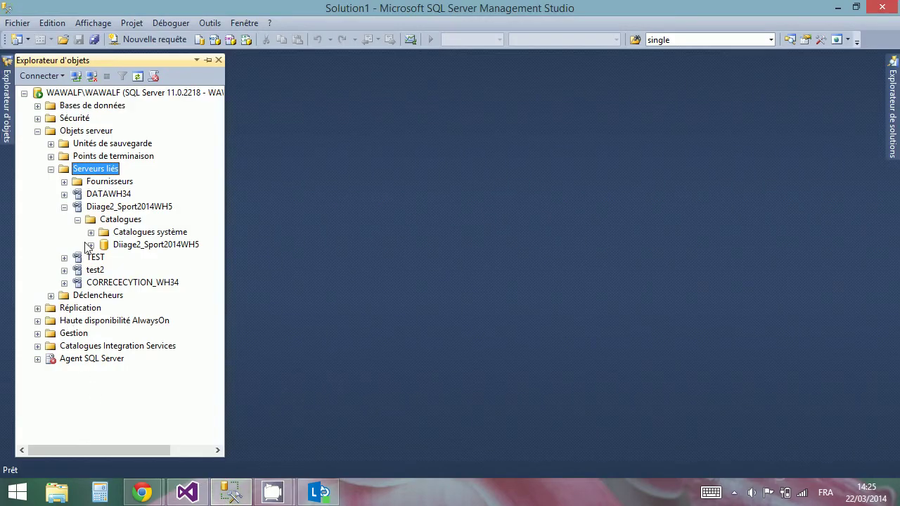
# Step: Collapse the Diiage2_Sport2014WH5 linked server and expand CORRECECYTION_WH34 to show its catalogs
pyautogui.click(64, 207)
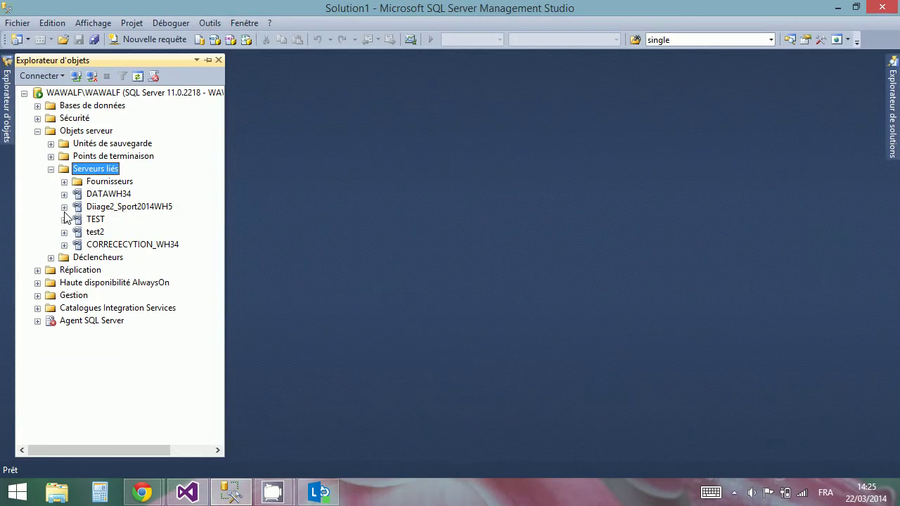
pyautogui.click(112, 246)
pyautogui.rightClick(110, 245)
pyautogui.doubleClick(100, 246)
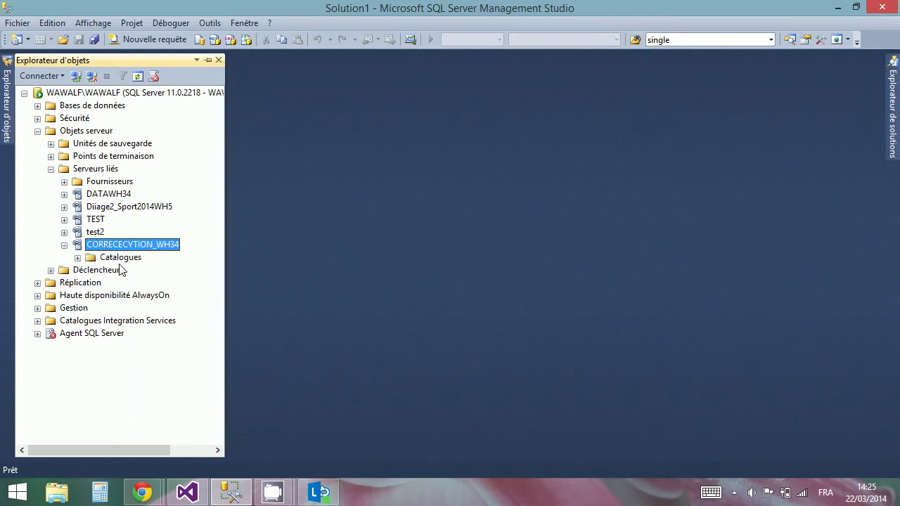
pyautogui.doubleClick(120, 262)
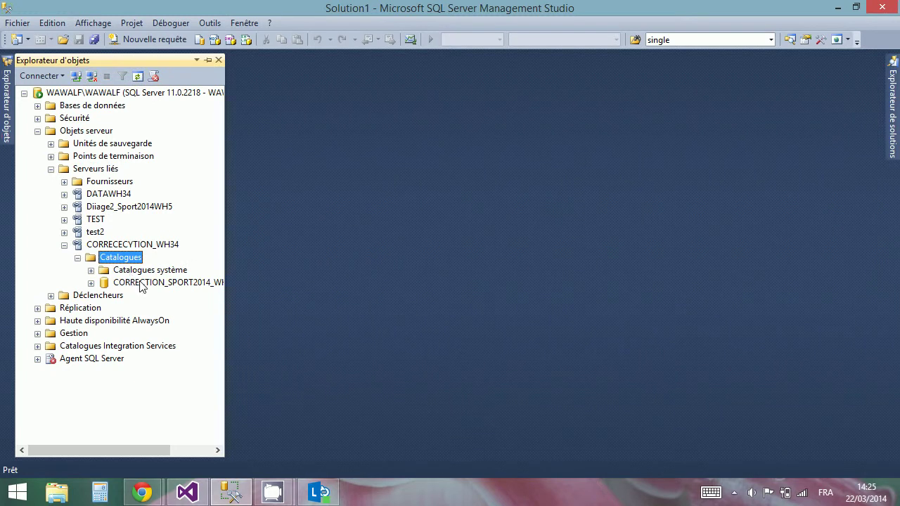
# Step: Expand the tables of the CORRECTION_SPORT2014 database under the CORRECECYTION_WH34 linked server and review the table list
pyautogui.doubleClick(141, 282)
pyautogui.doubleClick(142, 297)
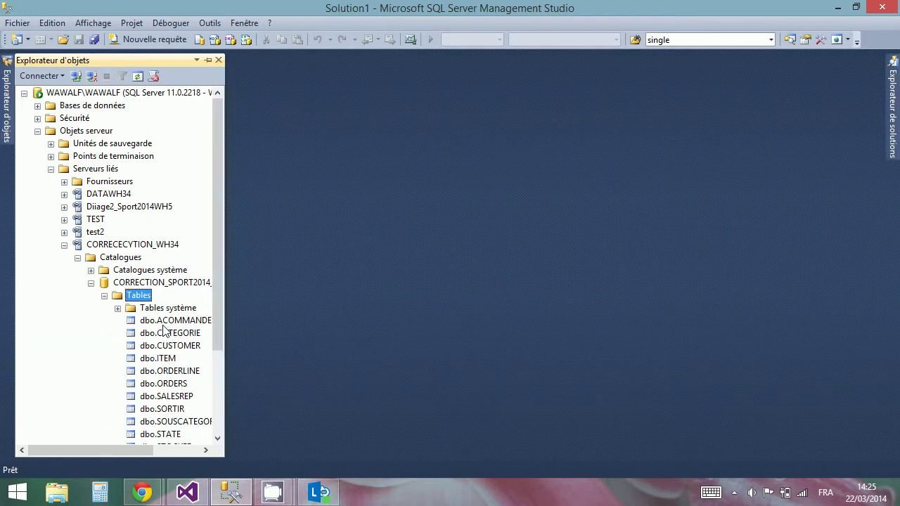
pyautogui.scroll(-2, 164, 330)
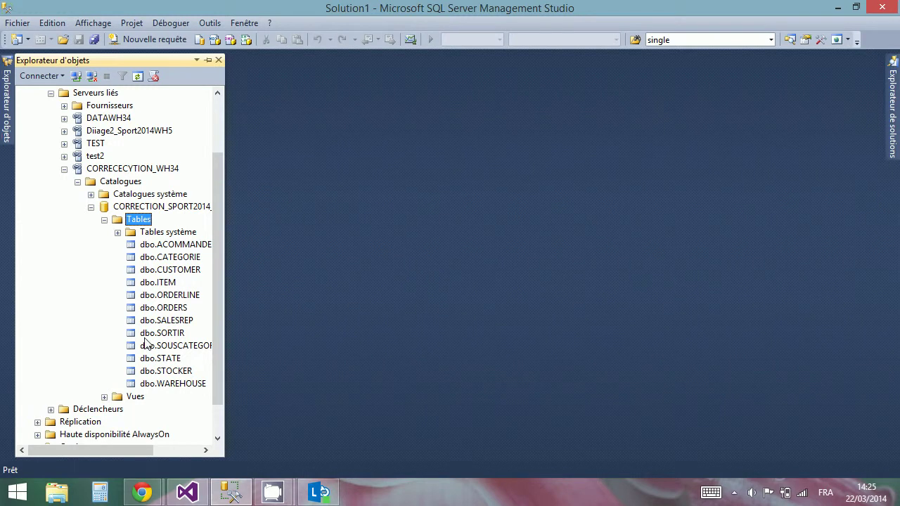
pyautogui.click(276, 493)
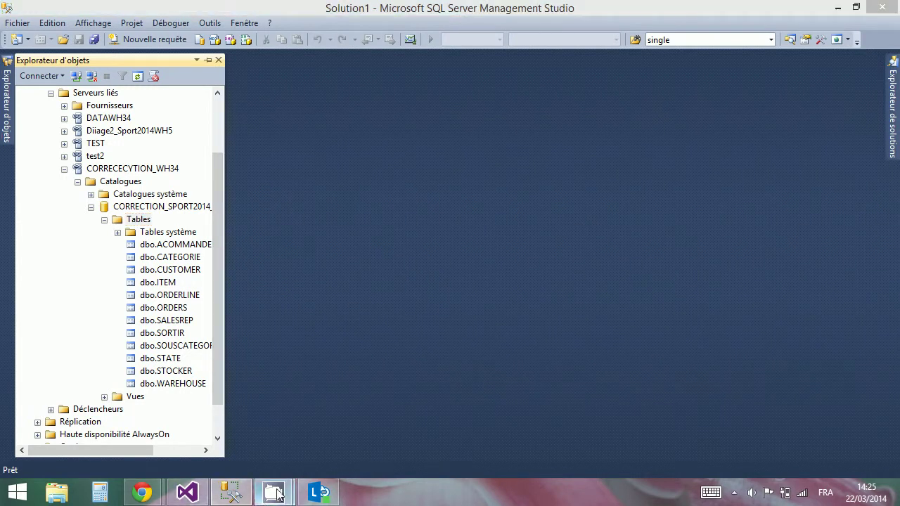